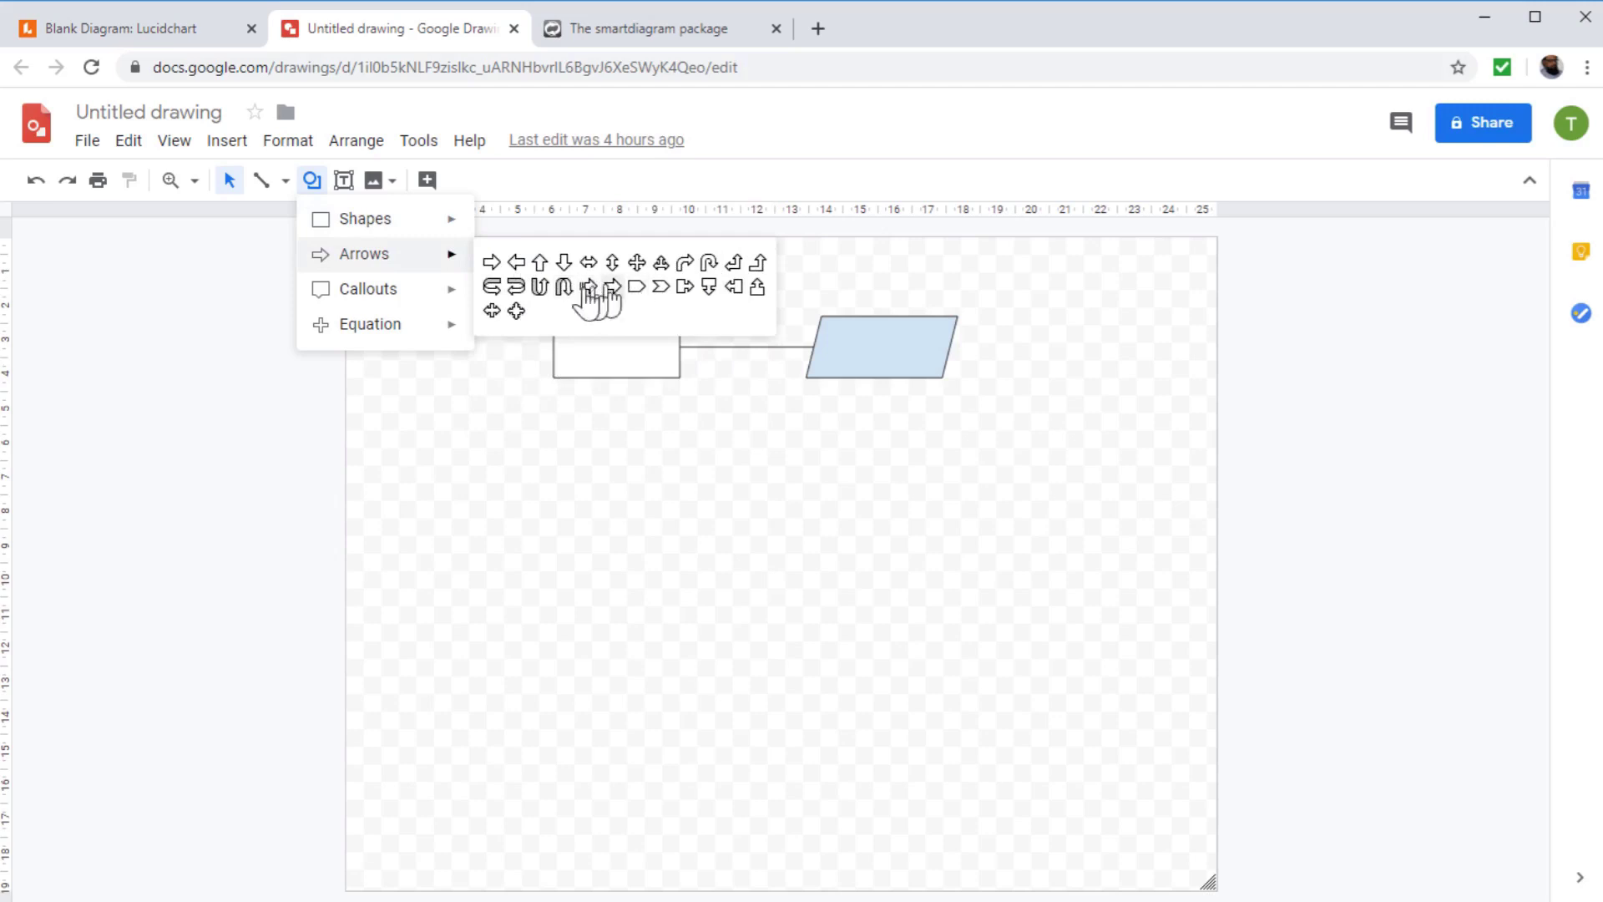
mouse_move(375, 324)
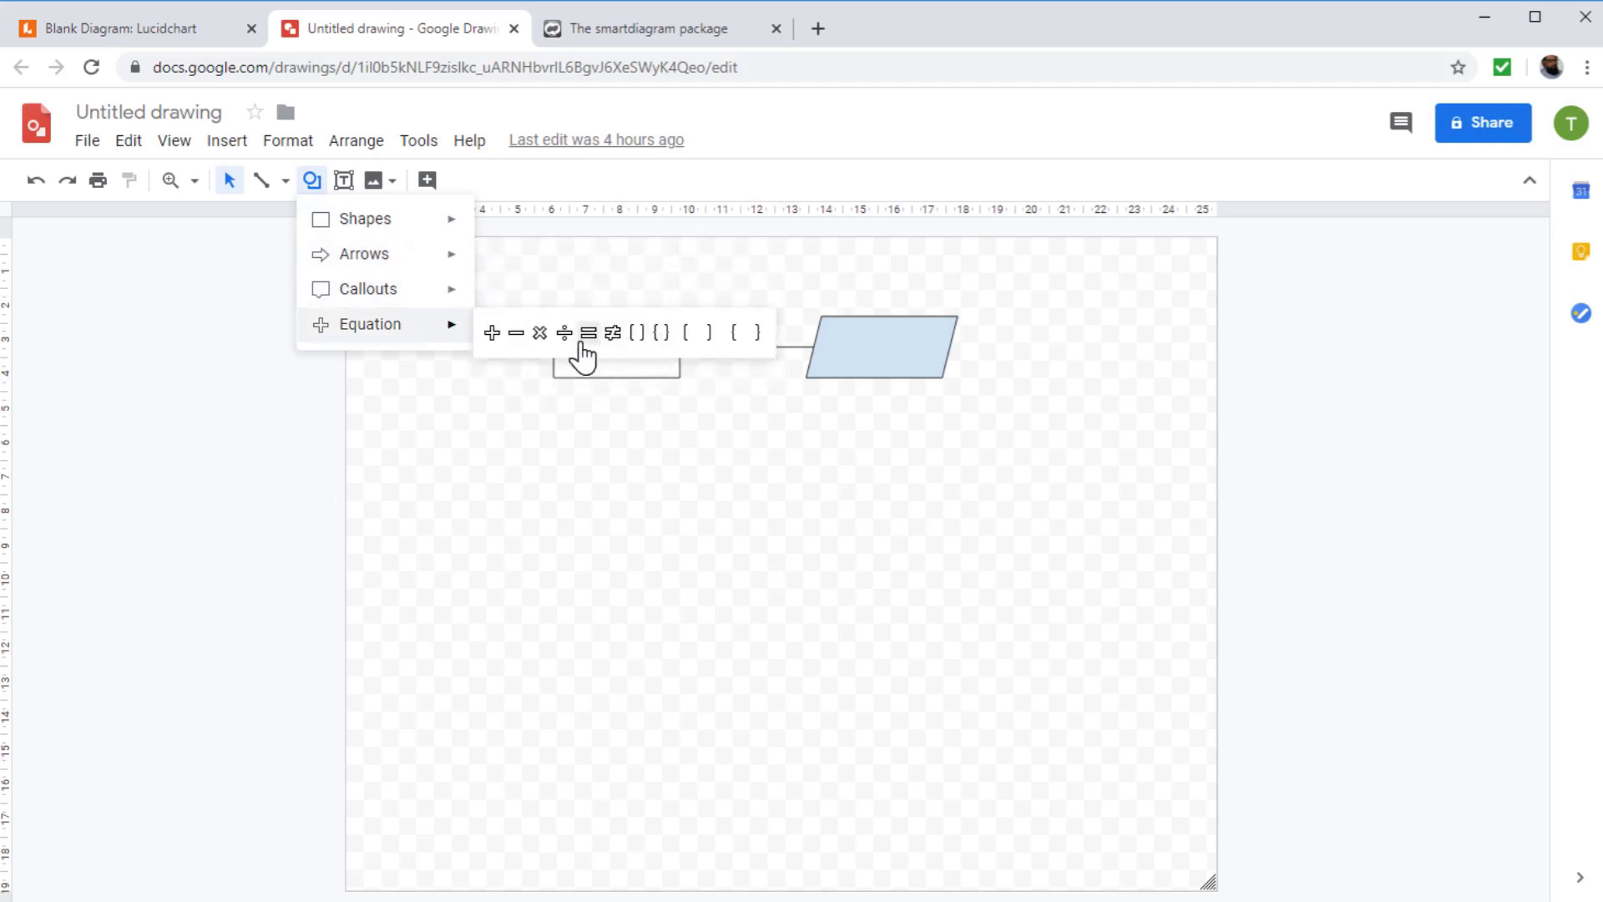
click(286, 185)
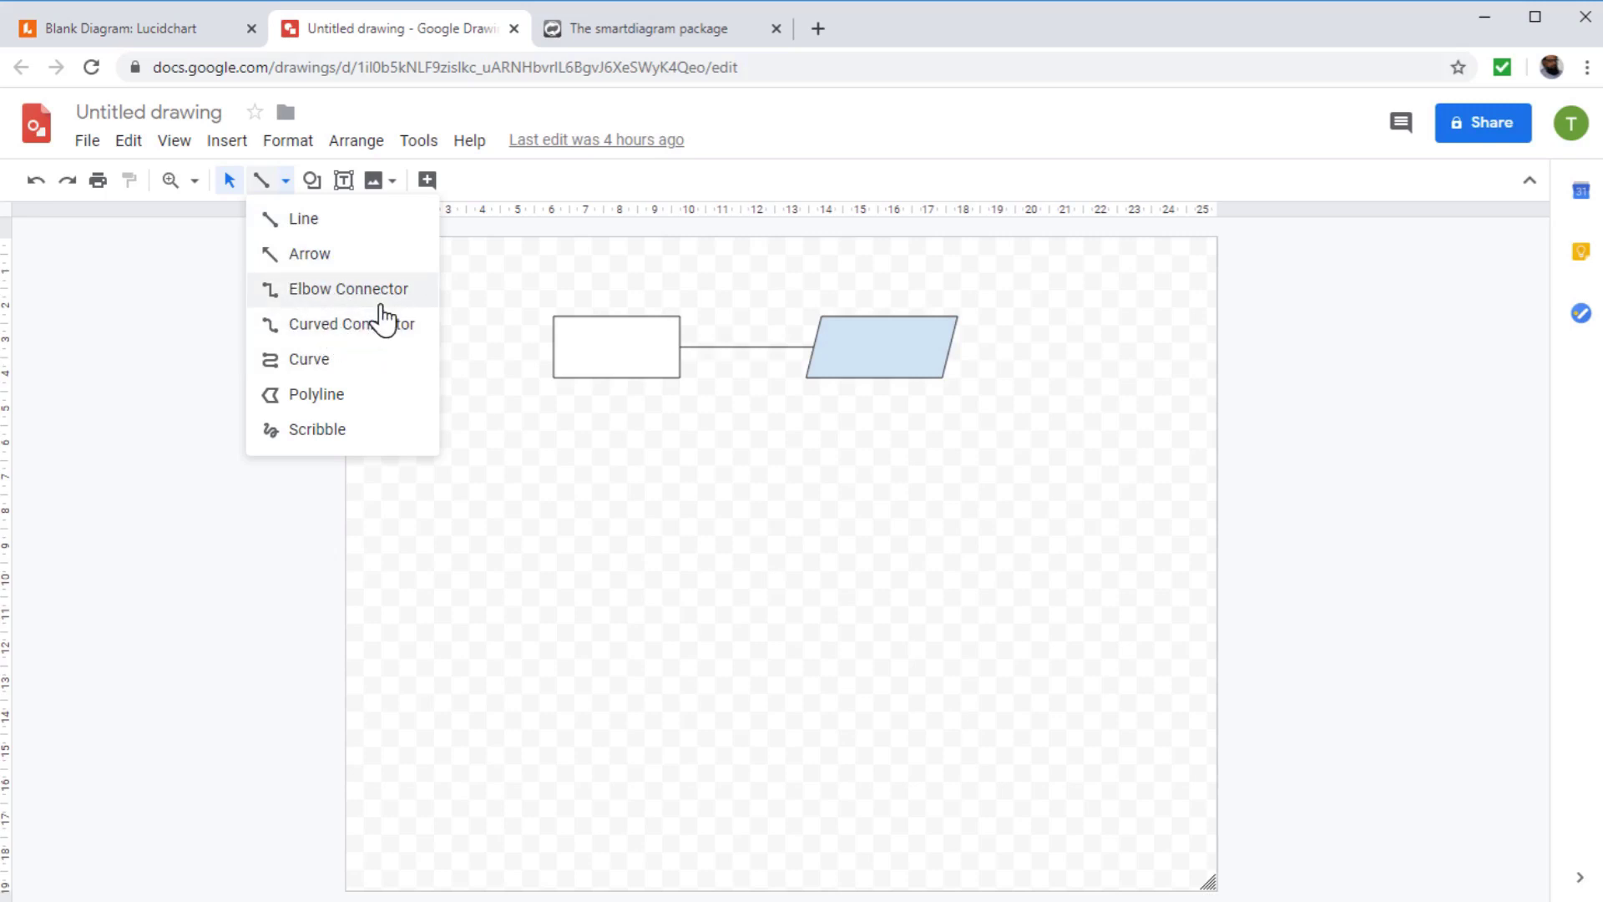
Step: Fill the parallelogram shape with solid bright green
click(875, 339)
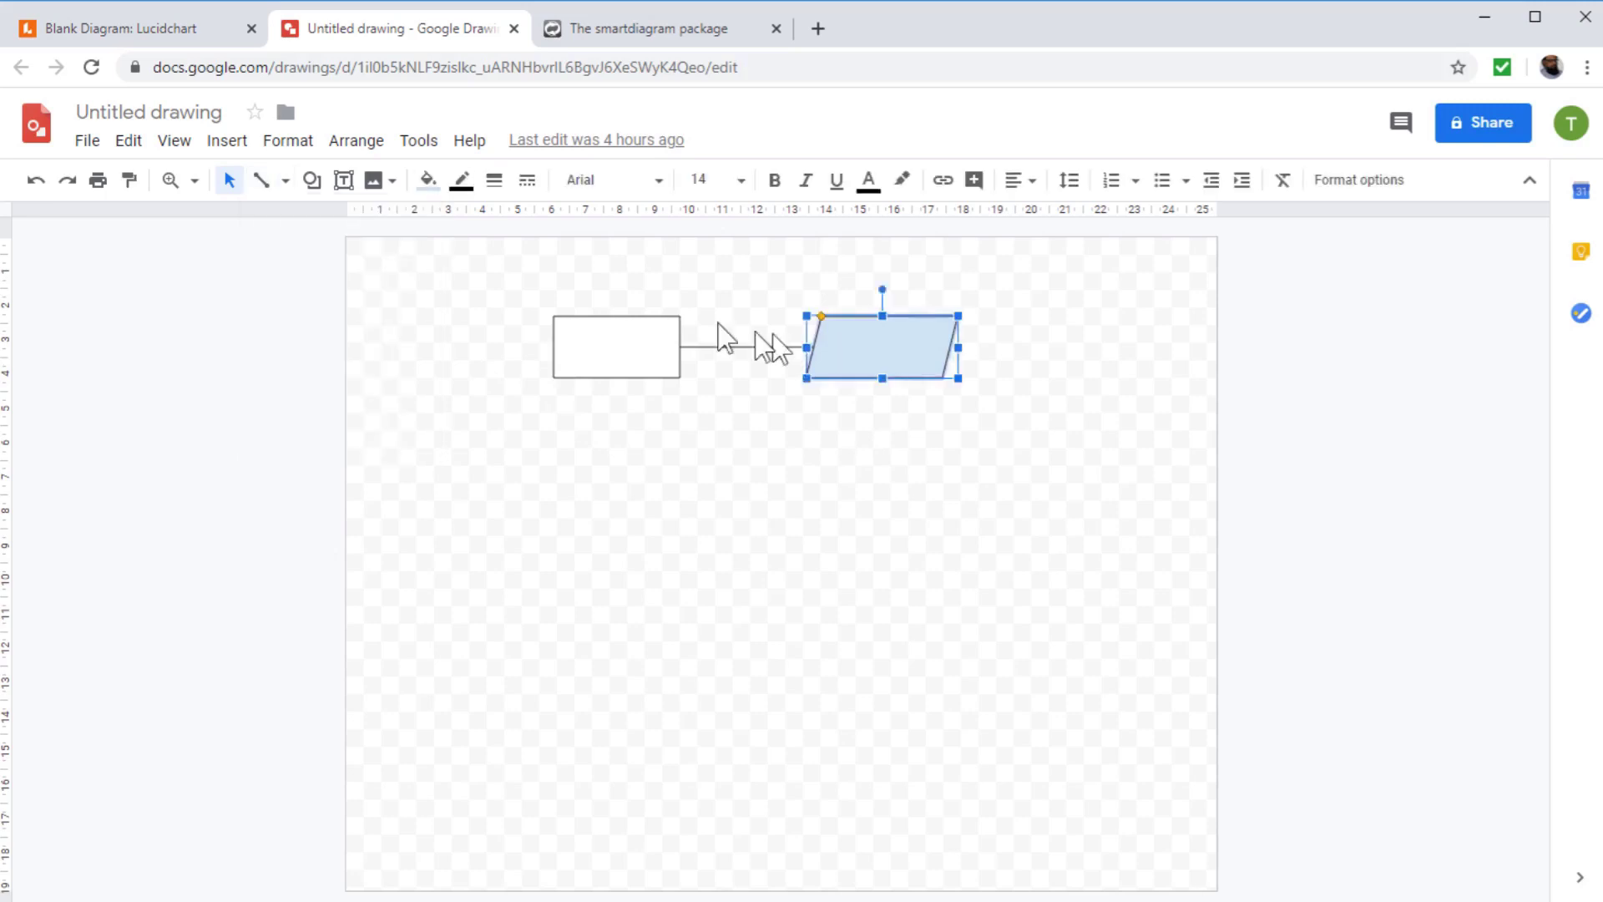
click(428, 182)
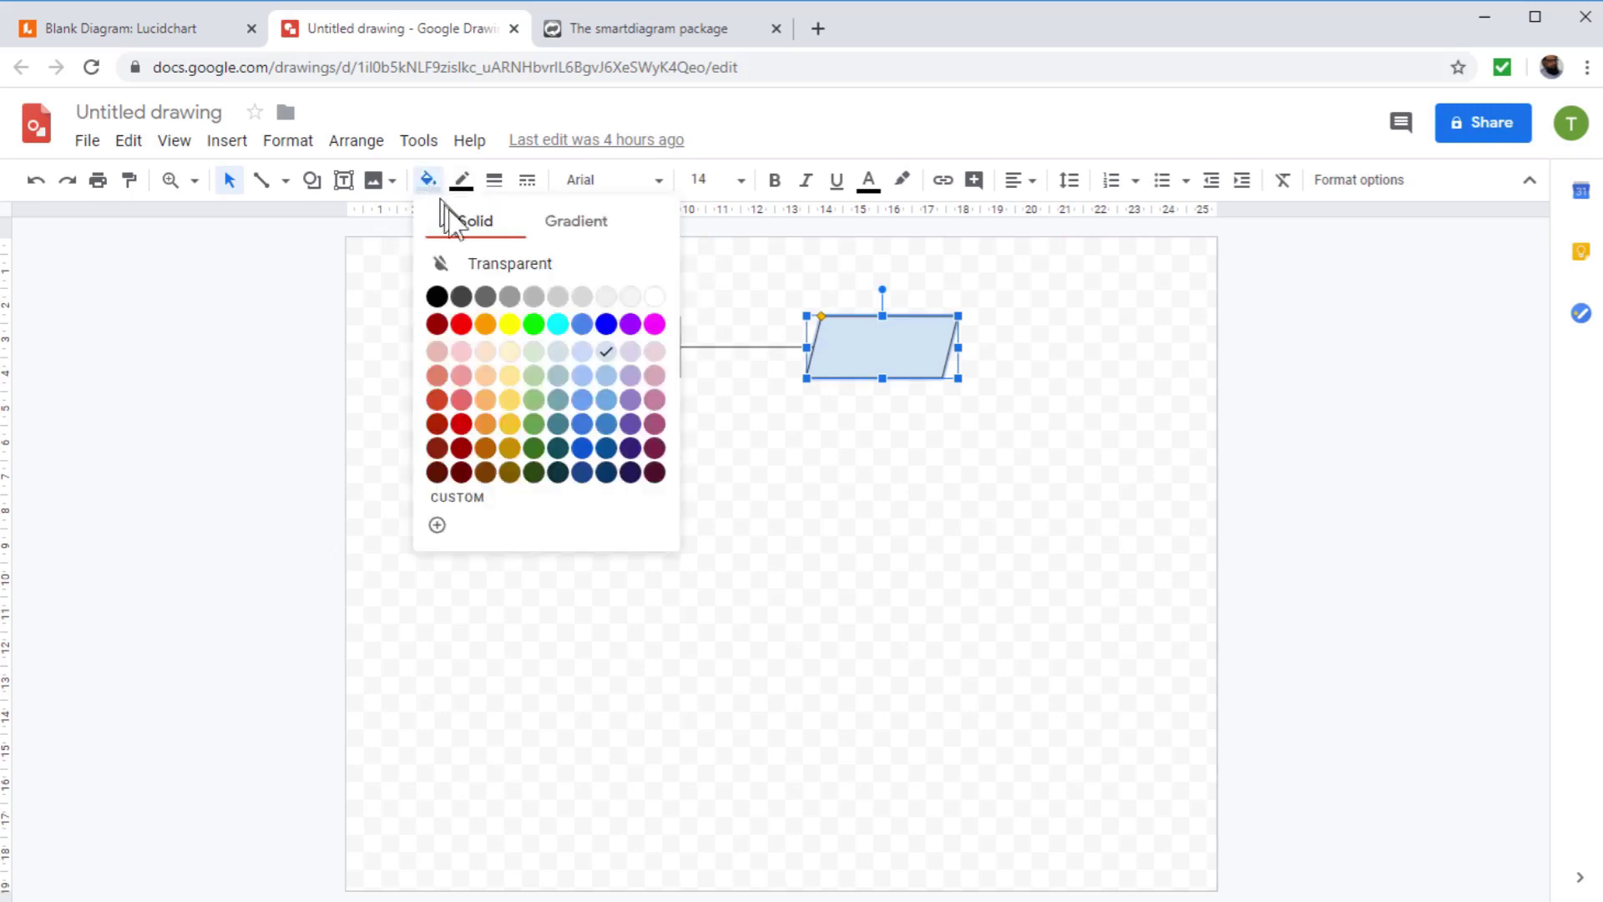
click(532, 321)
key(Escape)
Step: Set the outline colour of the white rectangle to bright blue and deselect it
click(668, 344)
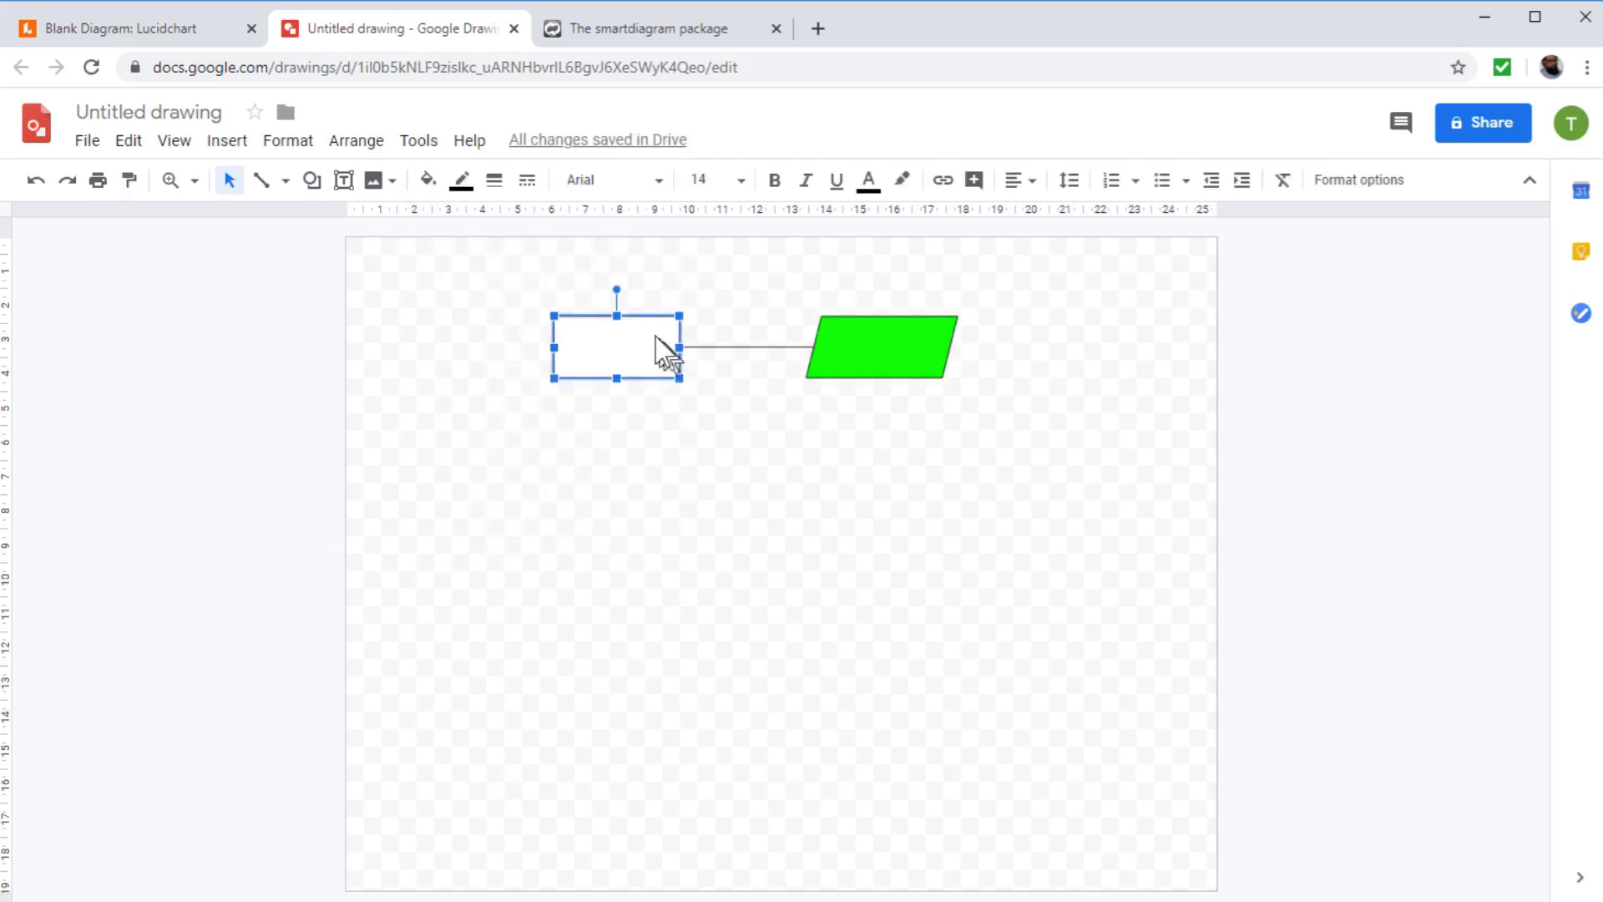
click(461, 188)
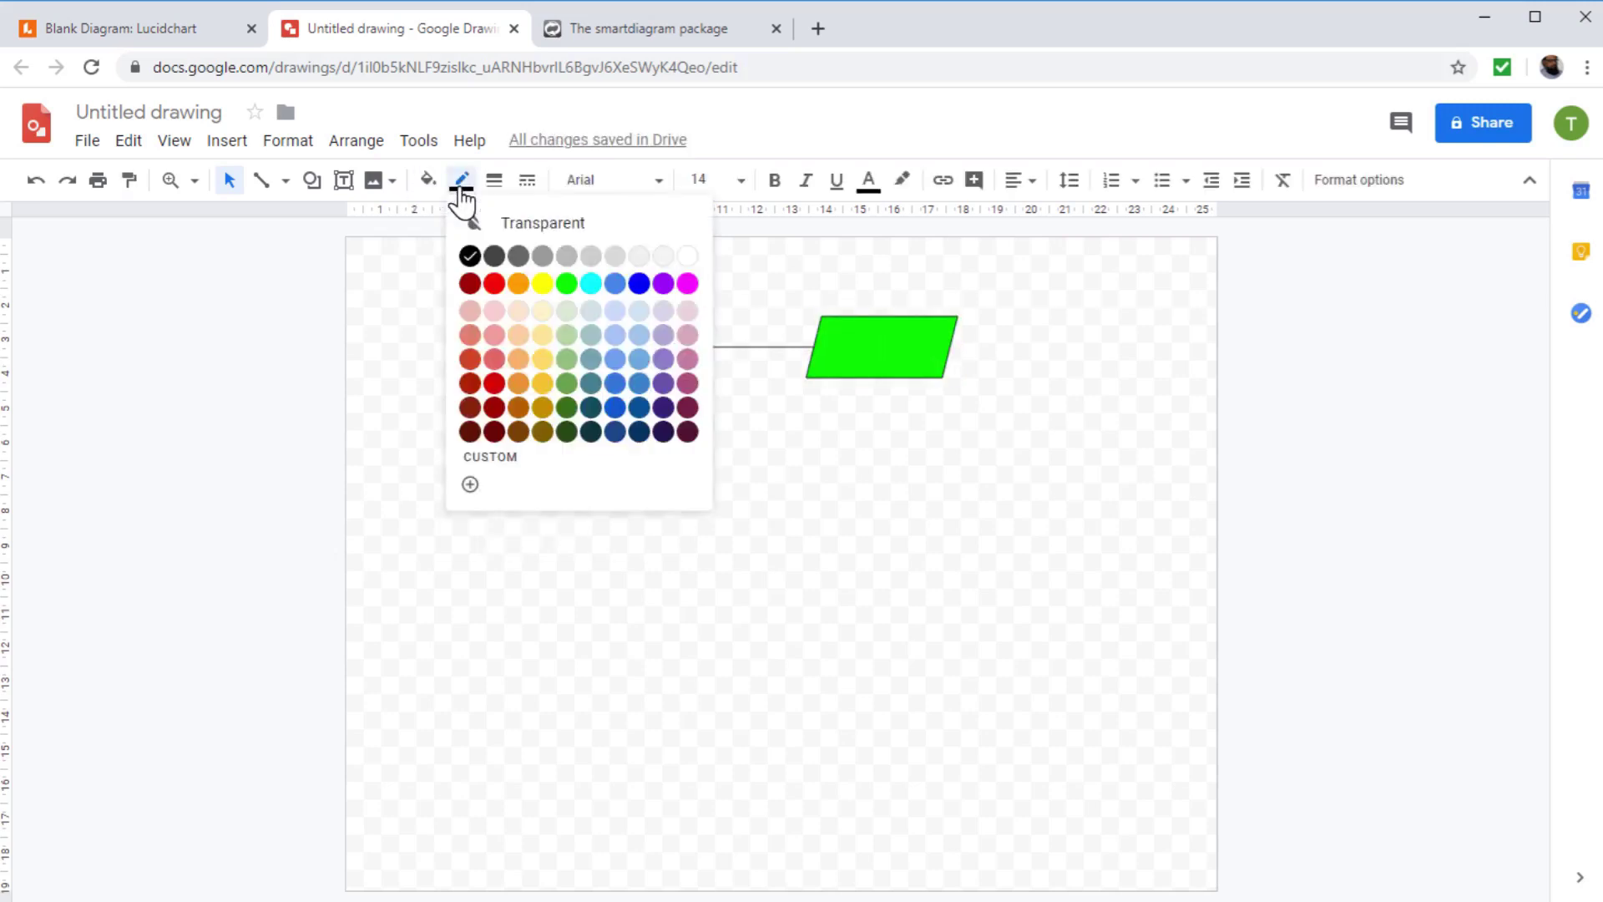
click(639, 285)
key(Escape)
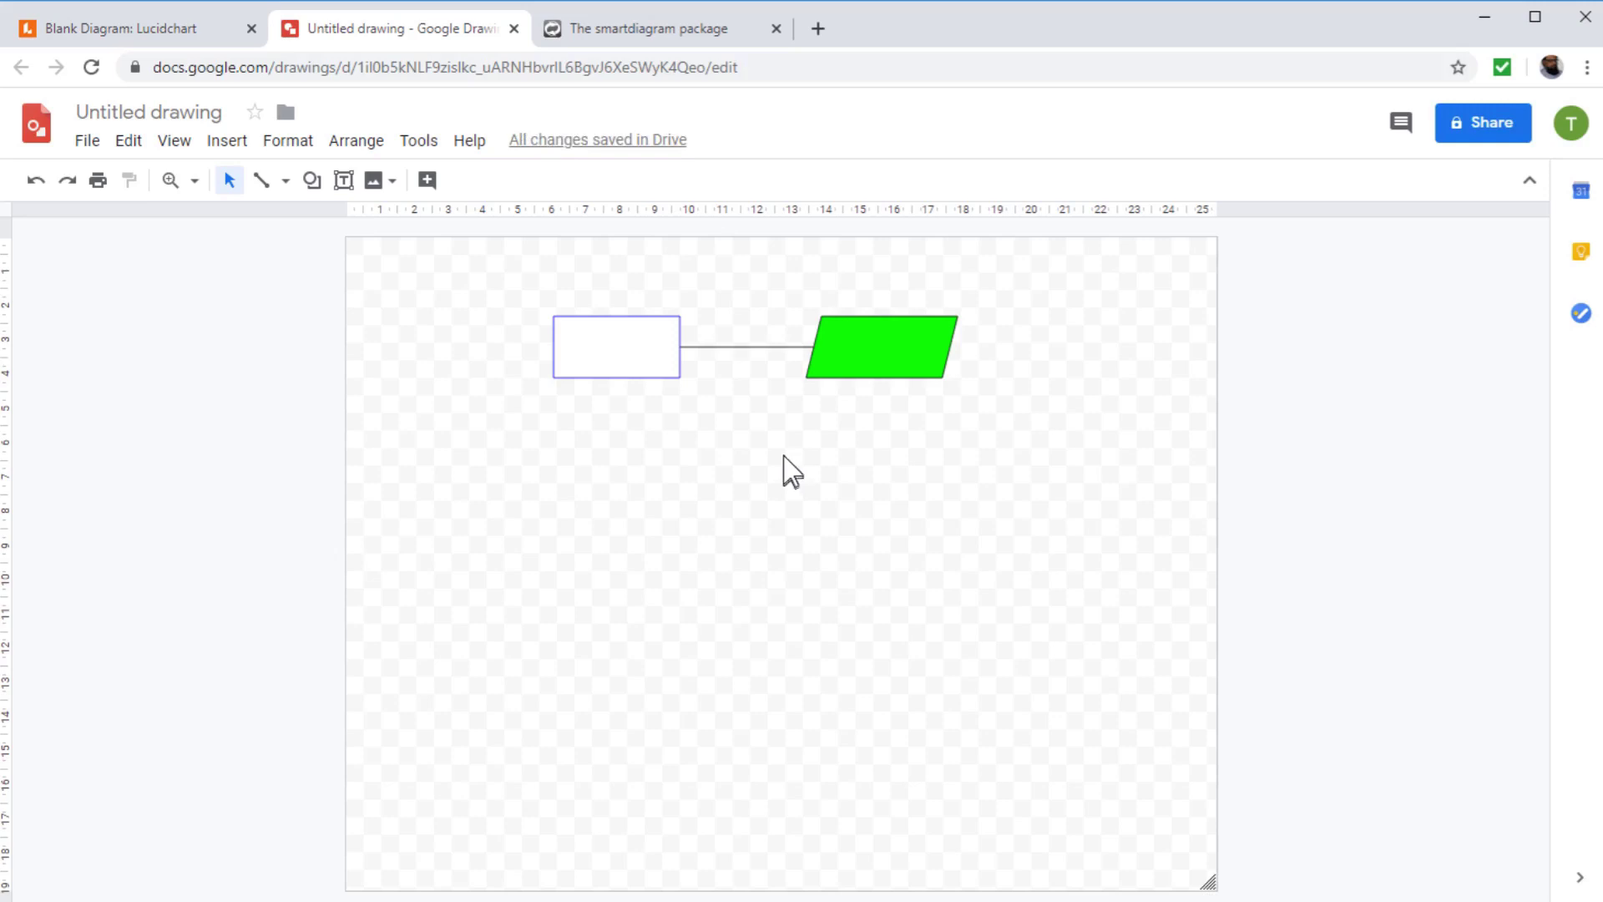
Step: Switch to the Lucidchart diagram and add the Data Flow library from the standard shape libraries
key(ctrl+shift+Tab)
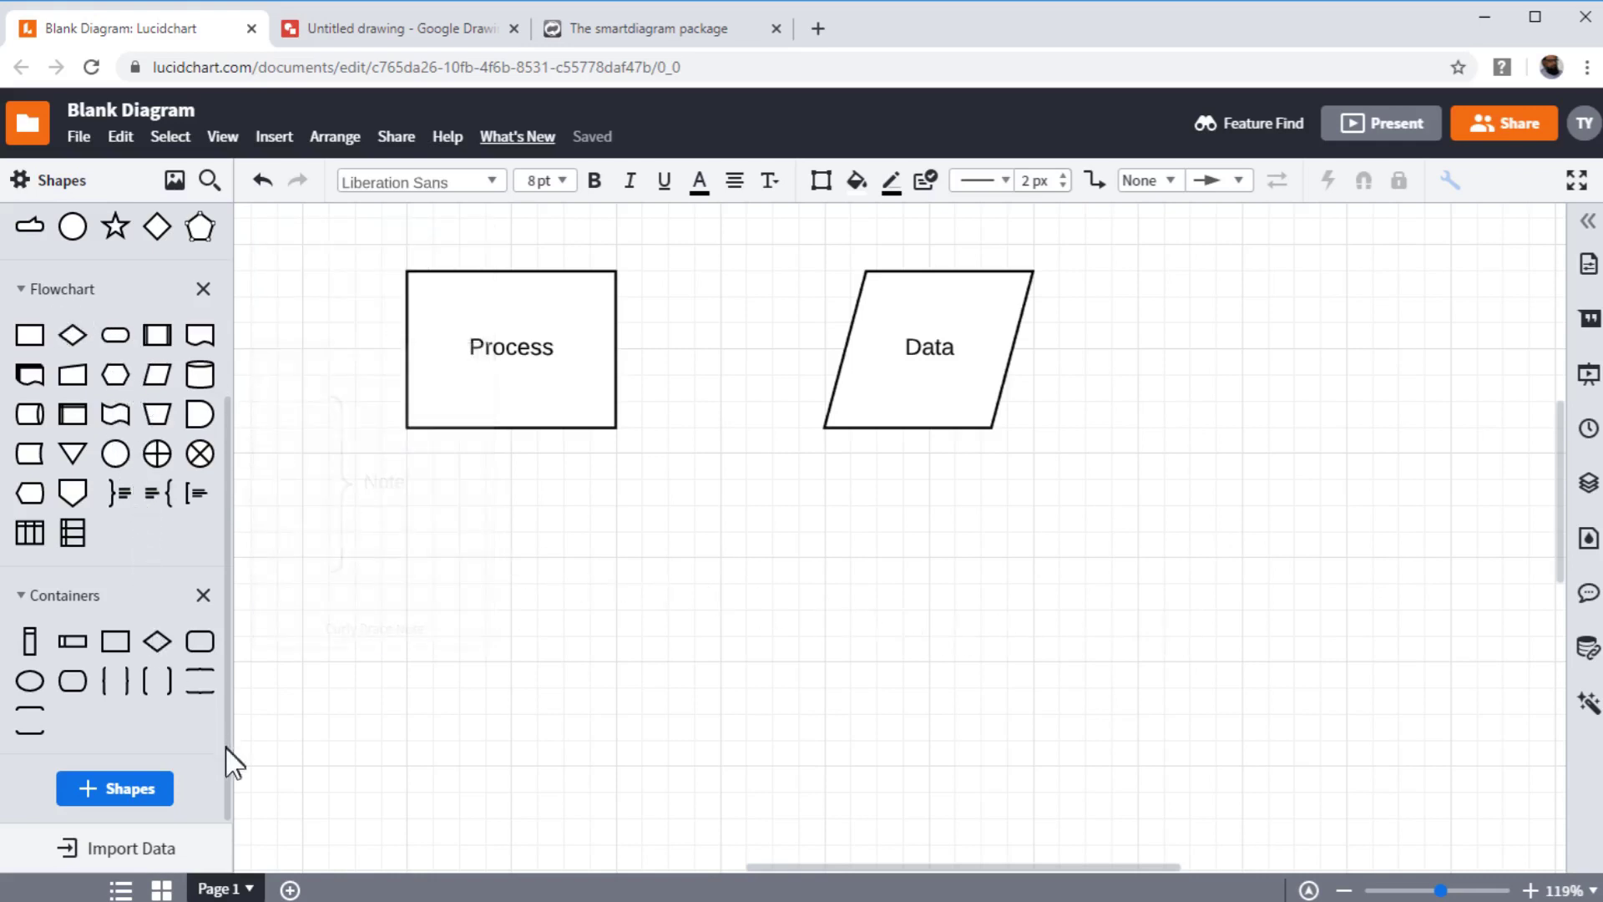
click(123, 805)
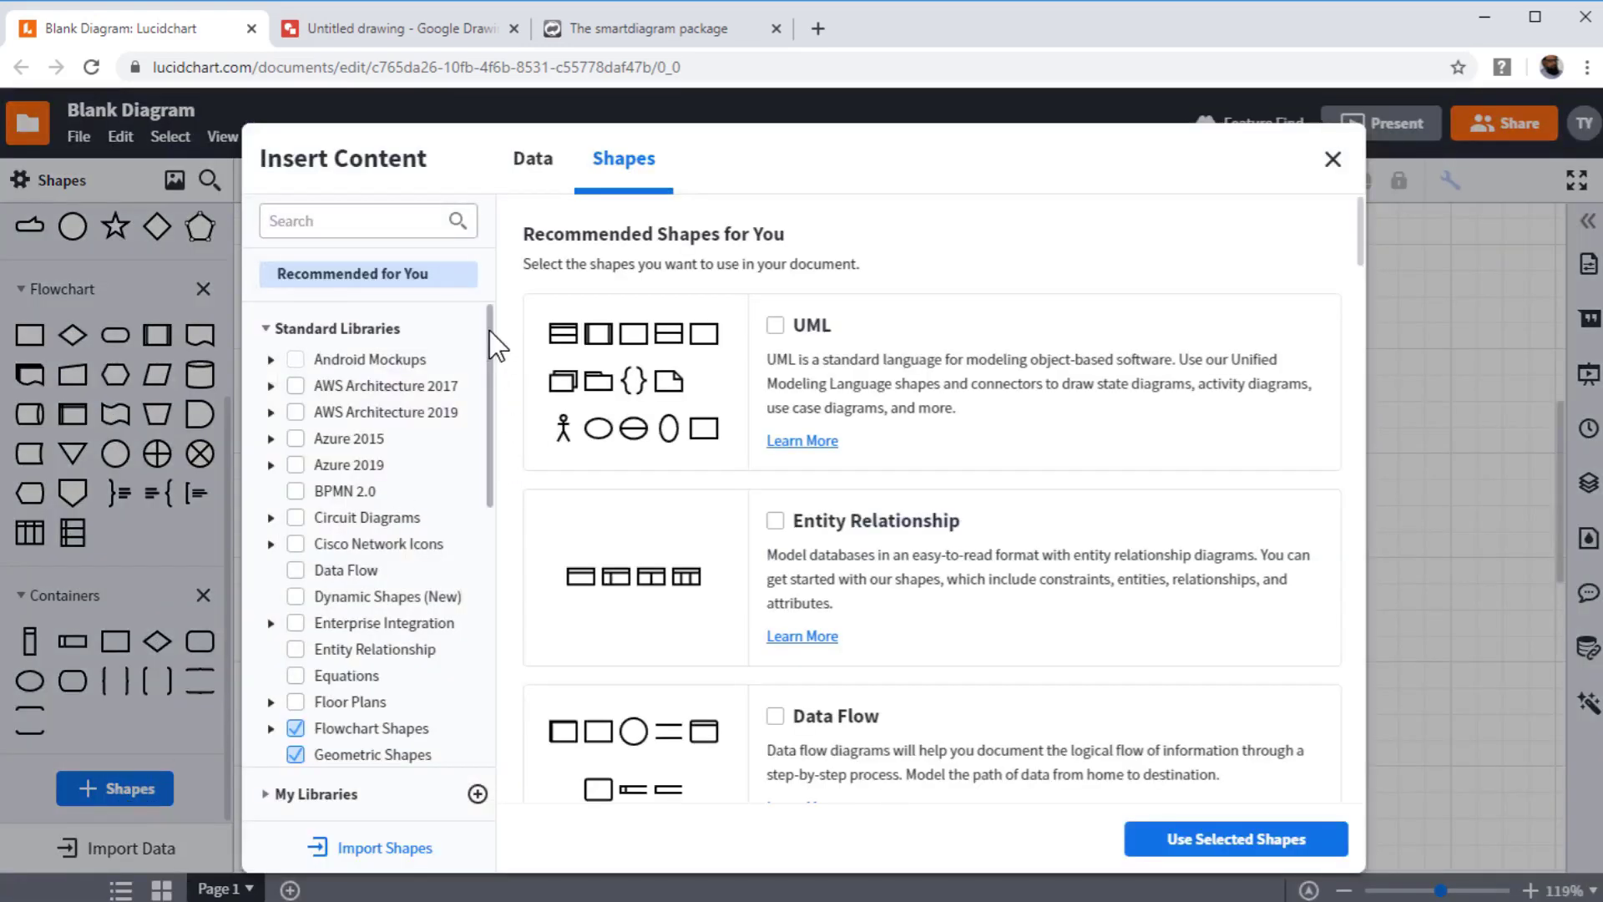
drag(491, 351, 486, 468)
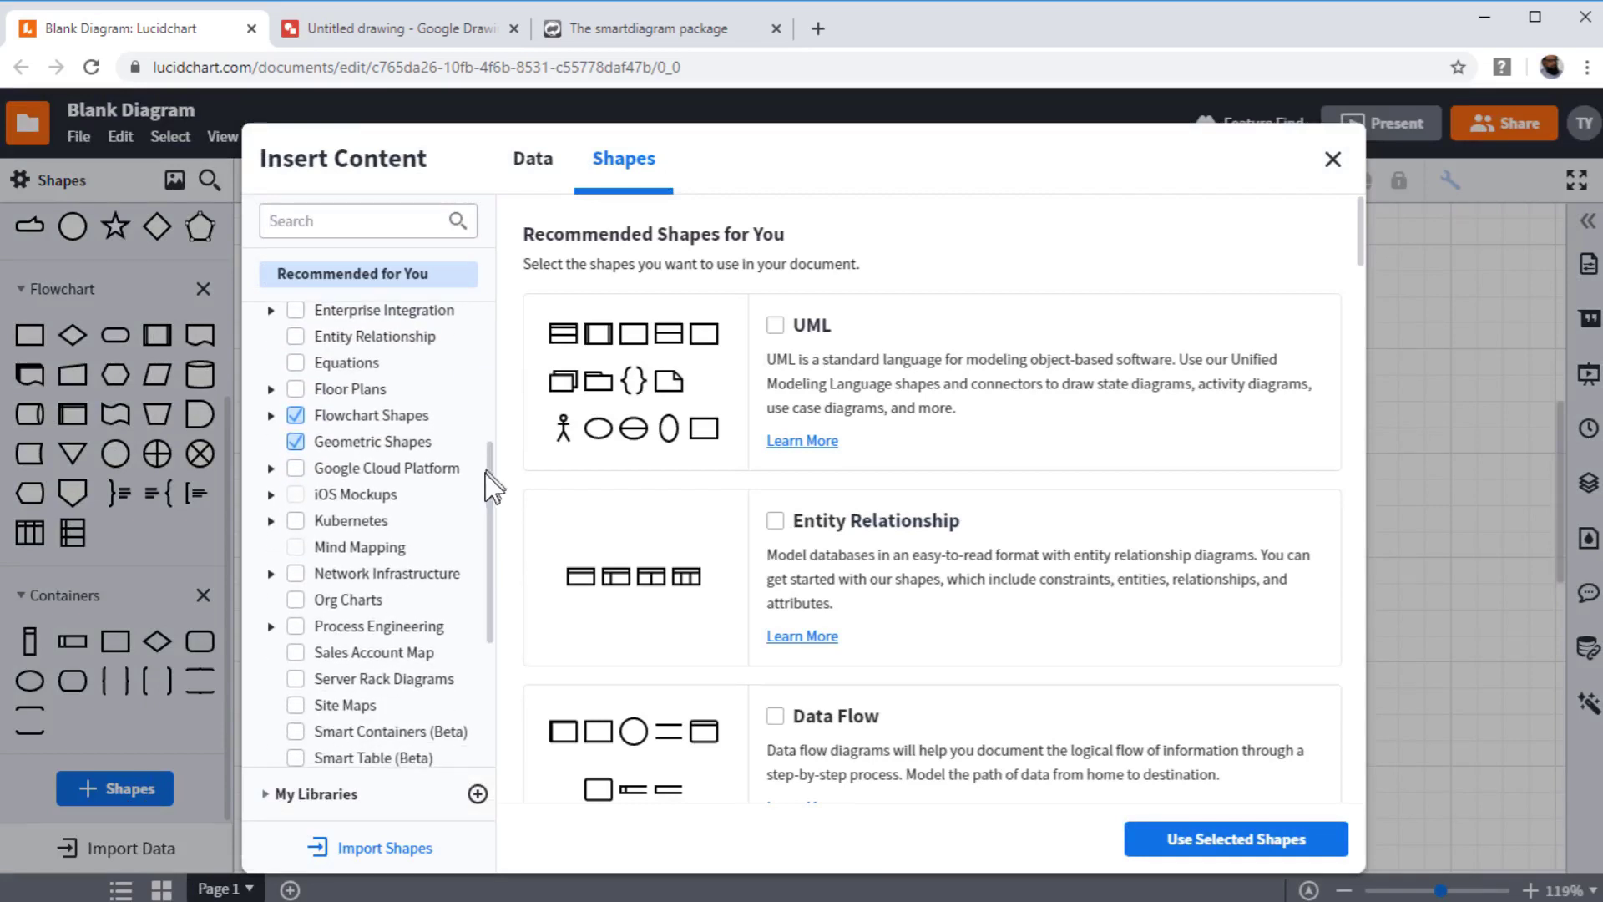
mouse_move(358, 551)
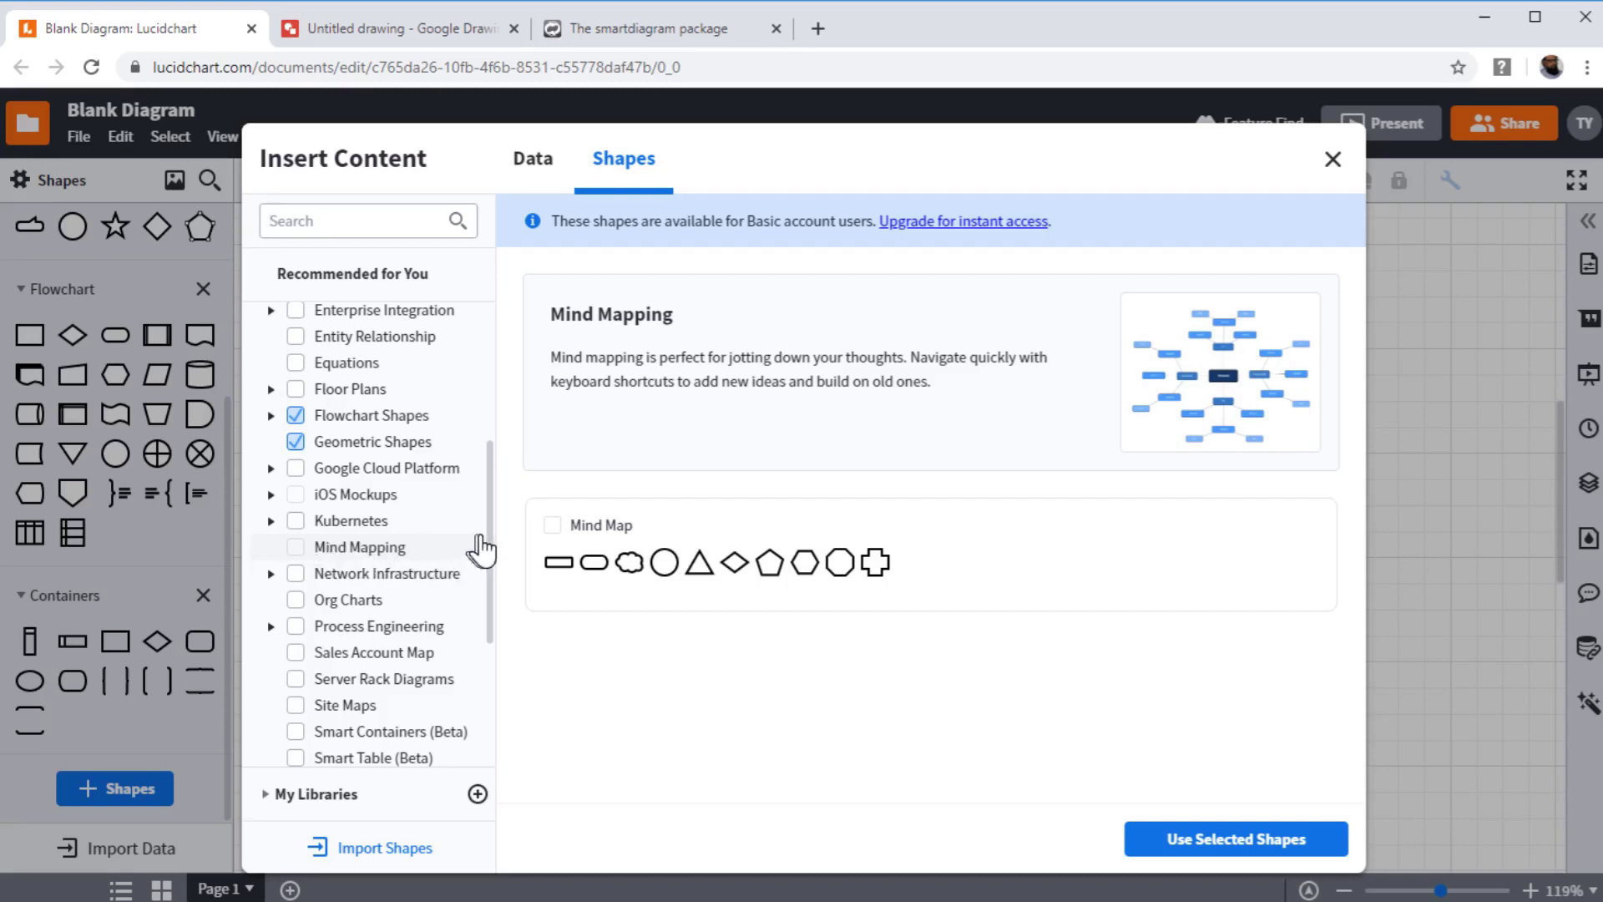
scroll(417, 584, down, 3)
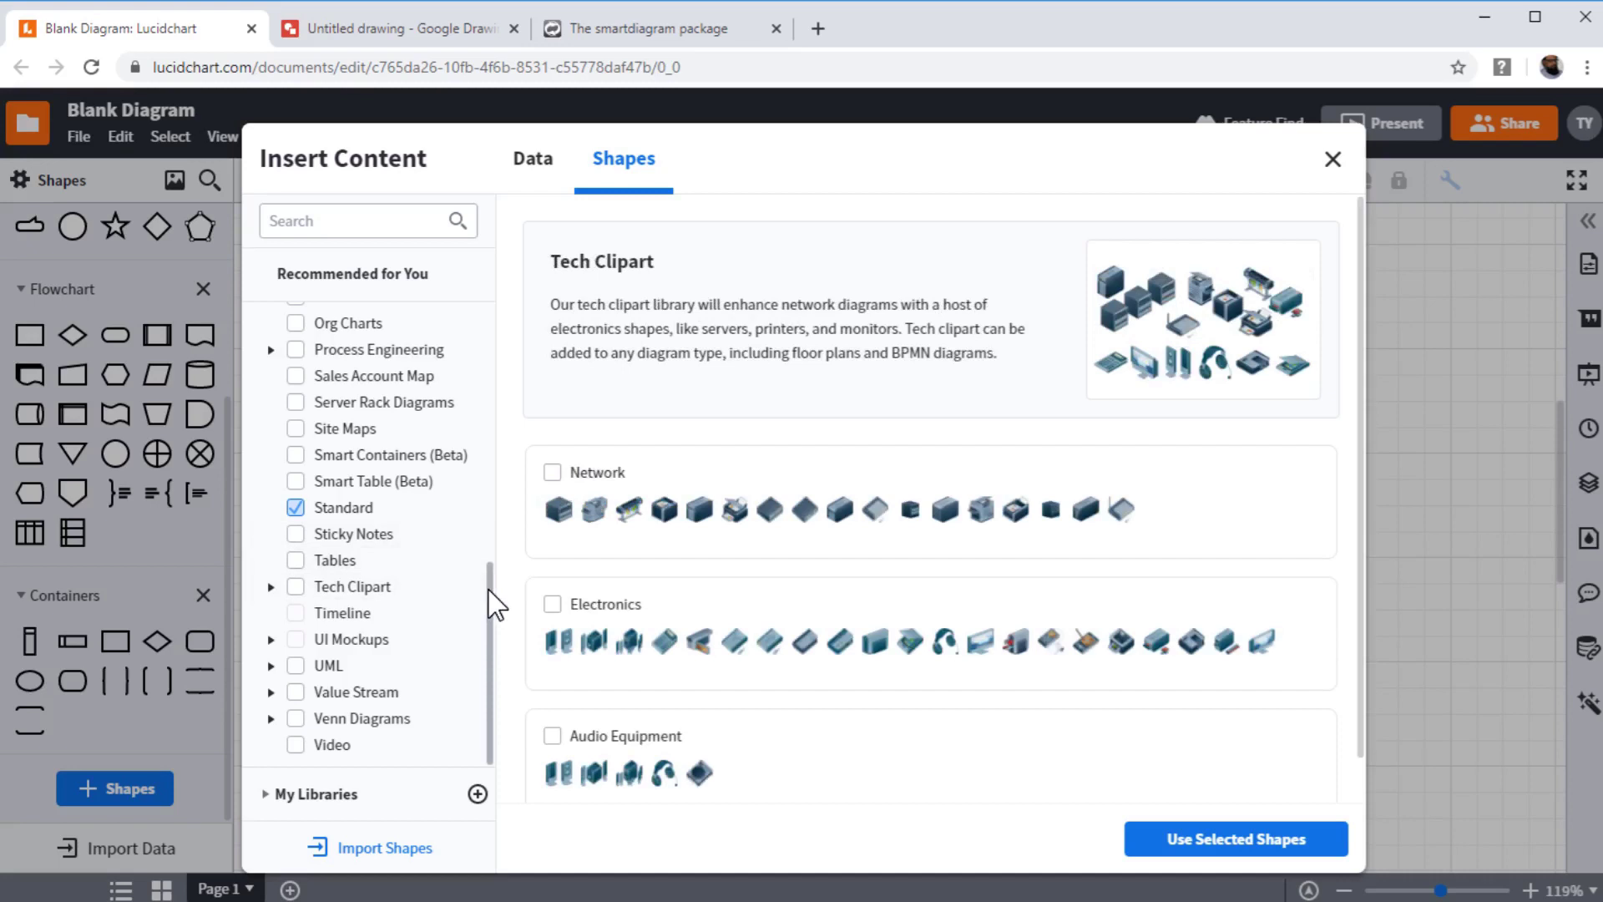
drag(495, 603, 500, 335)
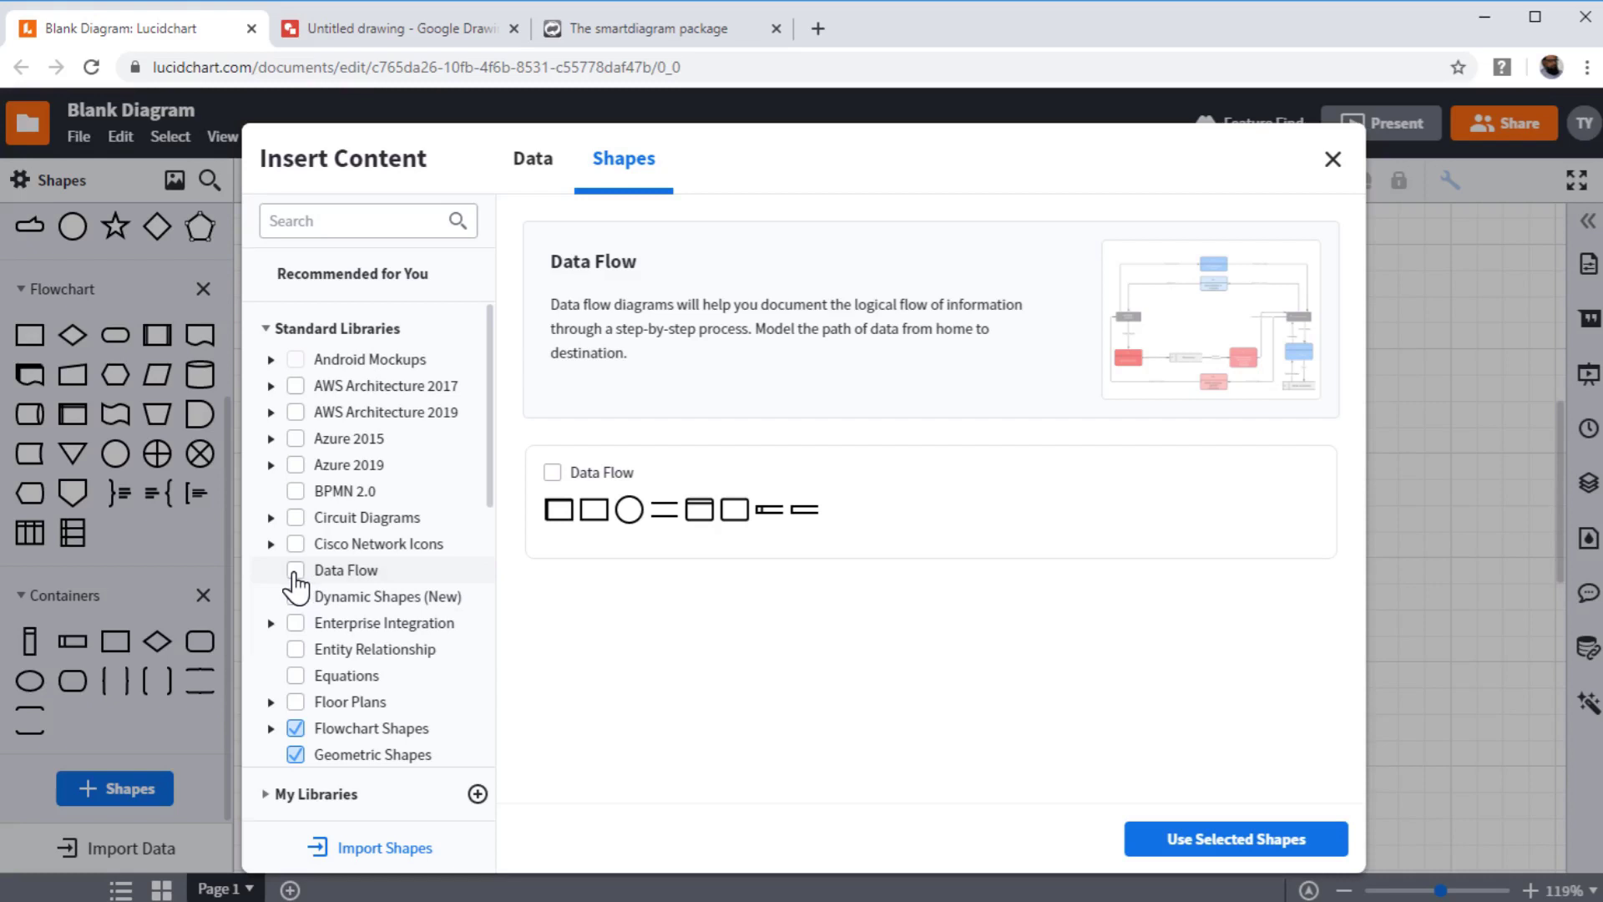
click(295, 571)
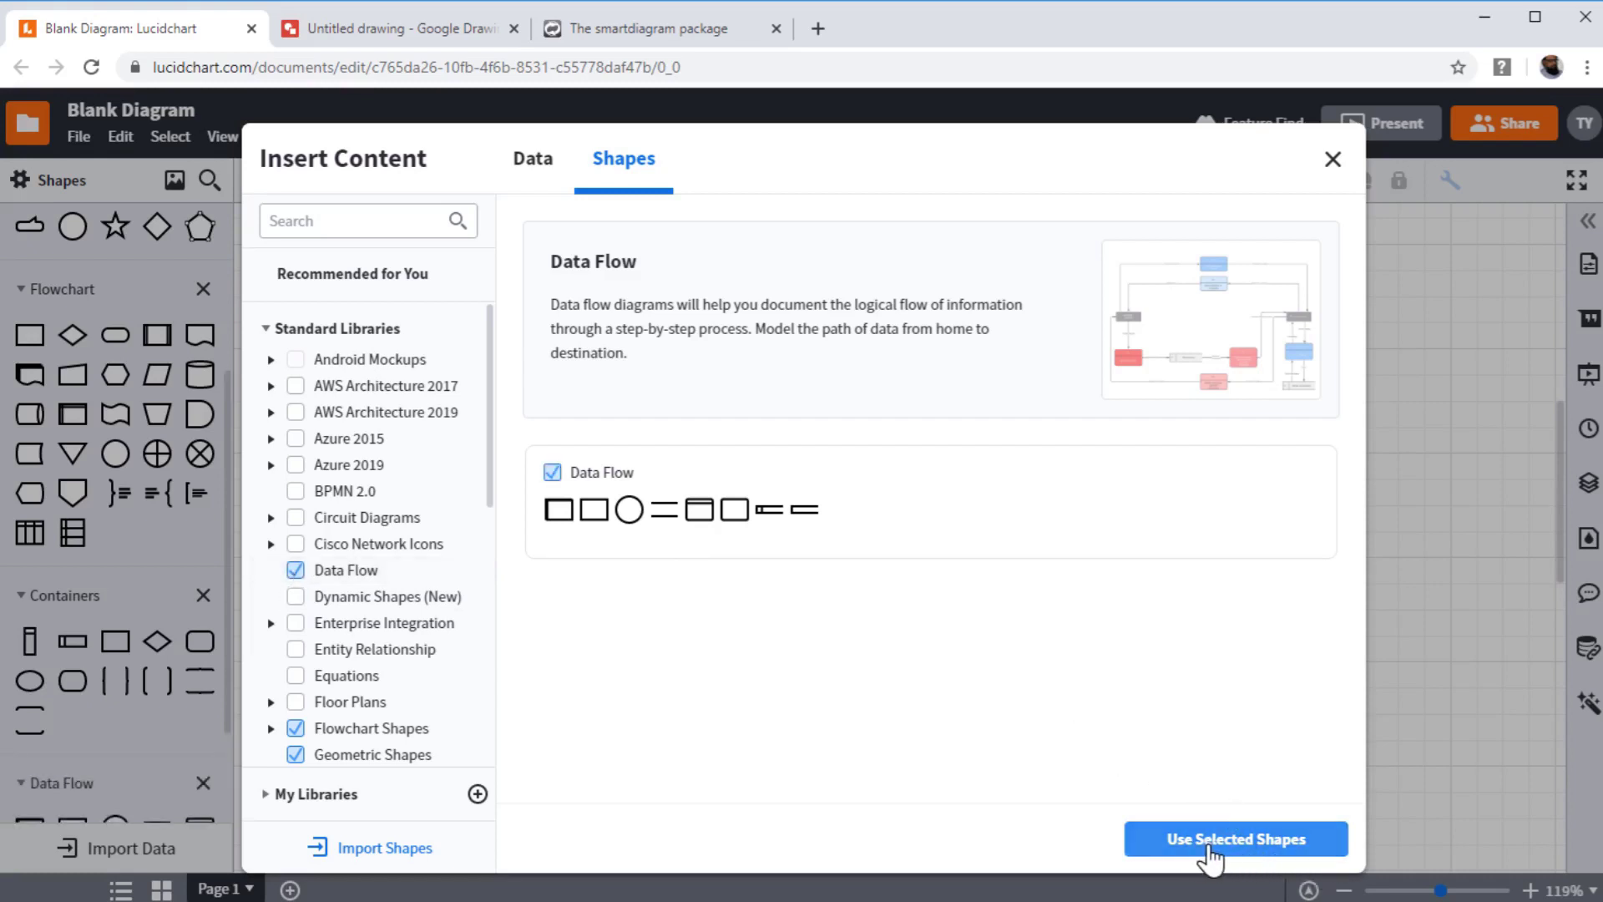
click(1208, 844)
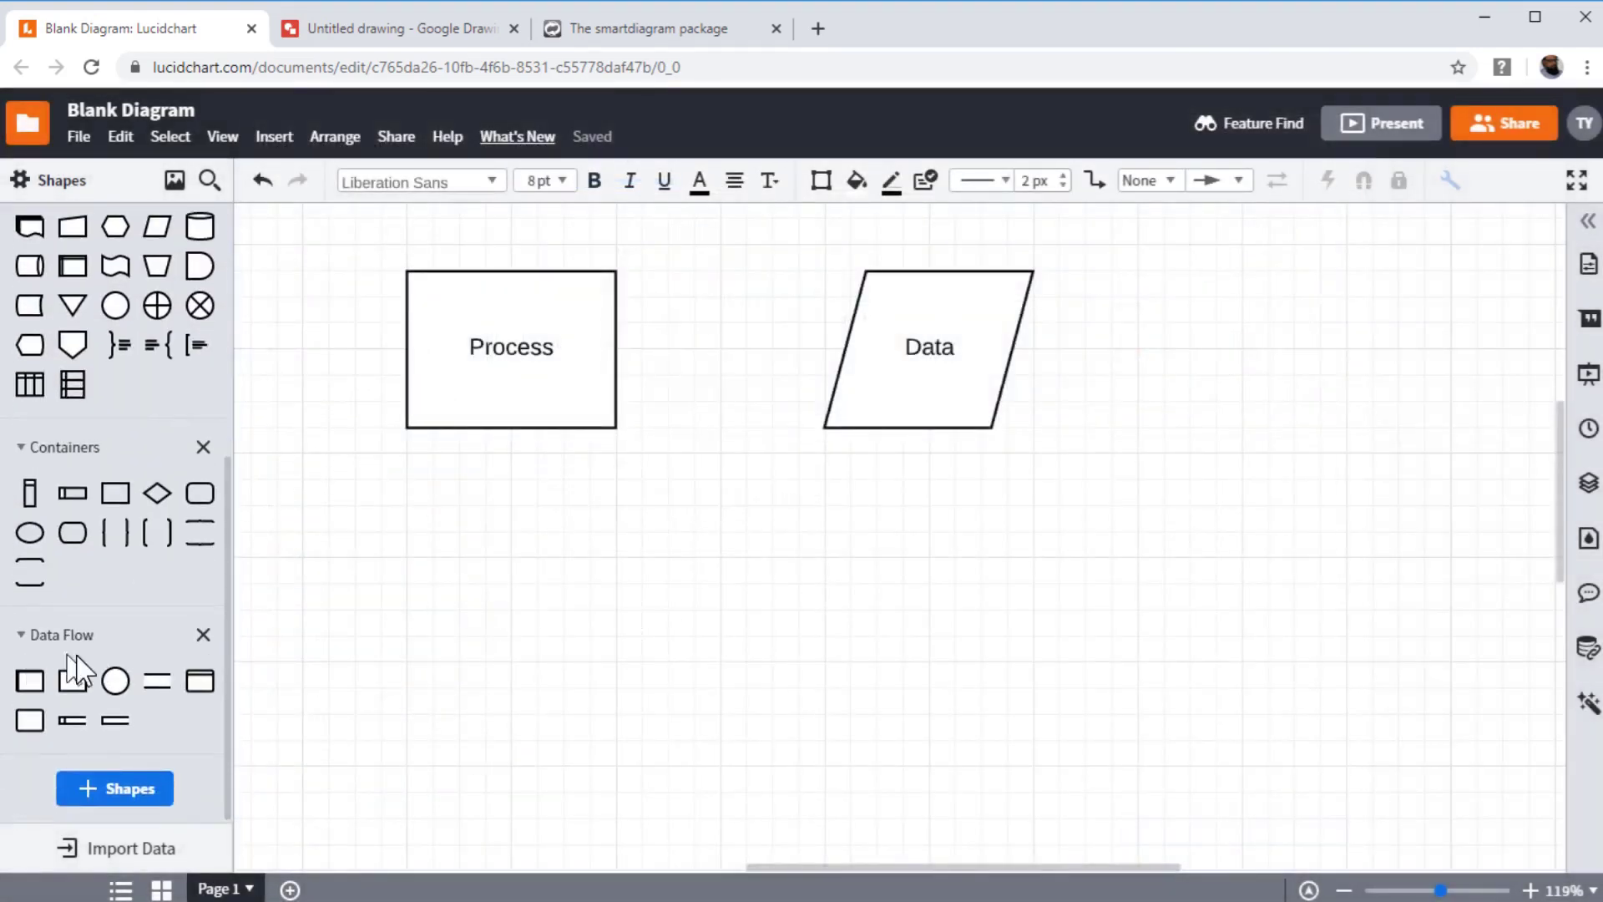
Step: Place a Manual Input flowchart shape below and between the Process and Data shapes
mouse_move(130, 691)
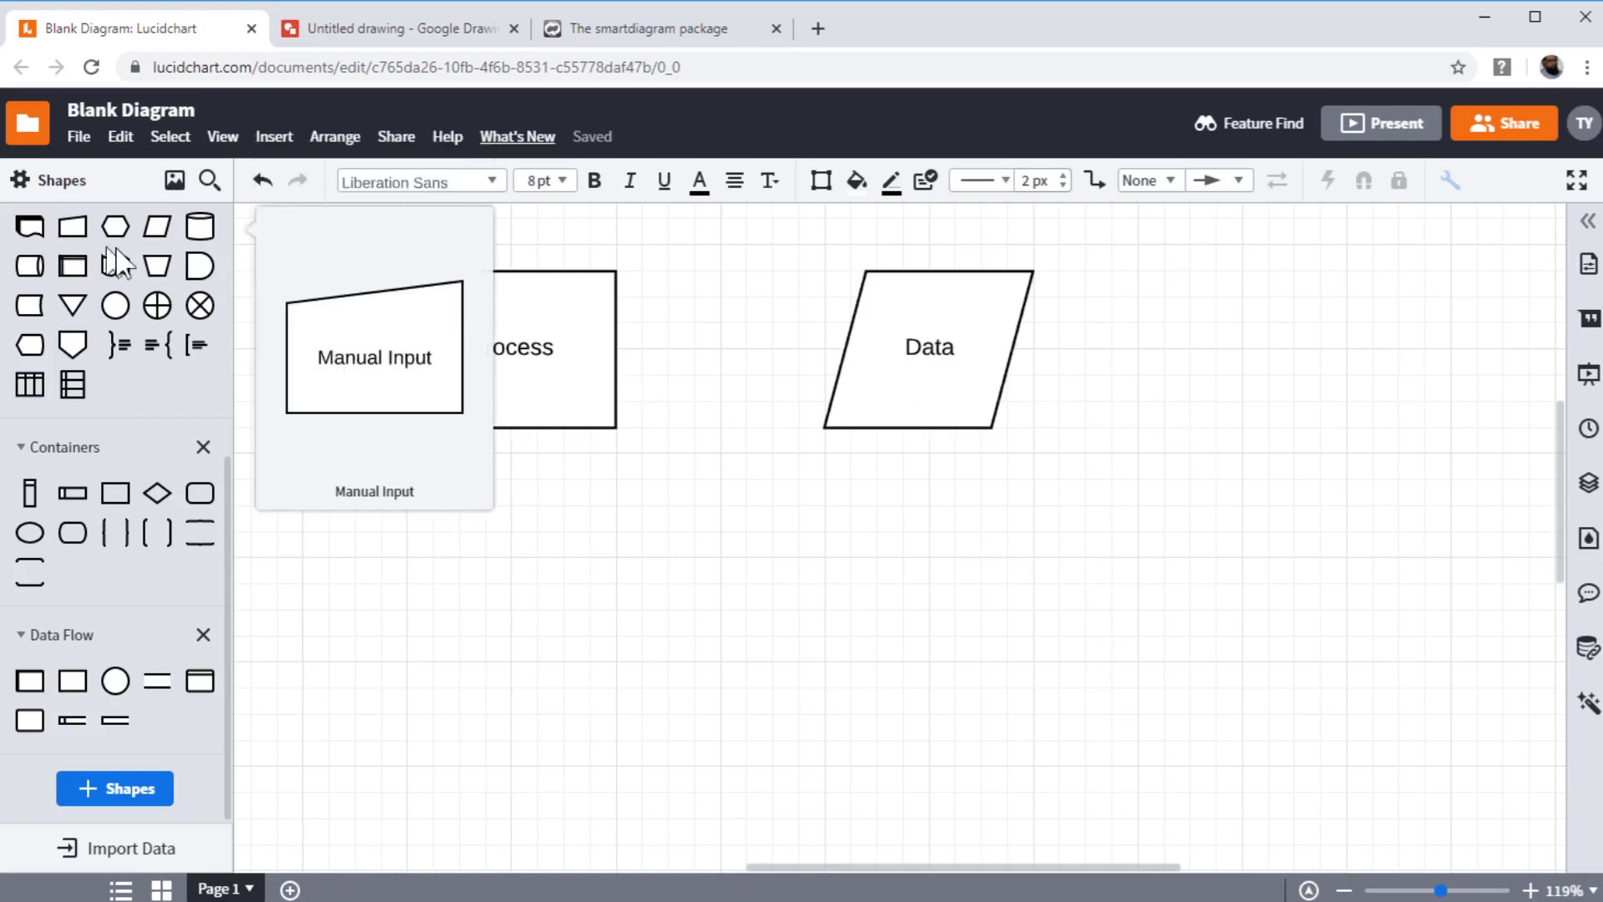
click(72, 226)
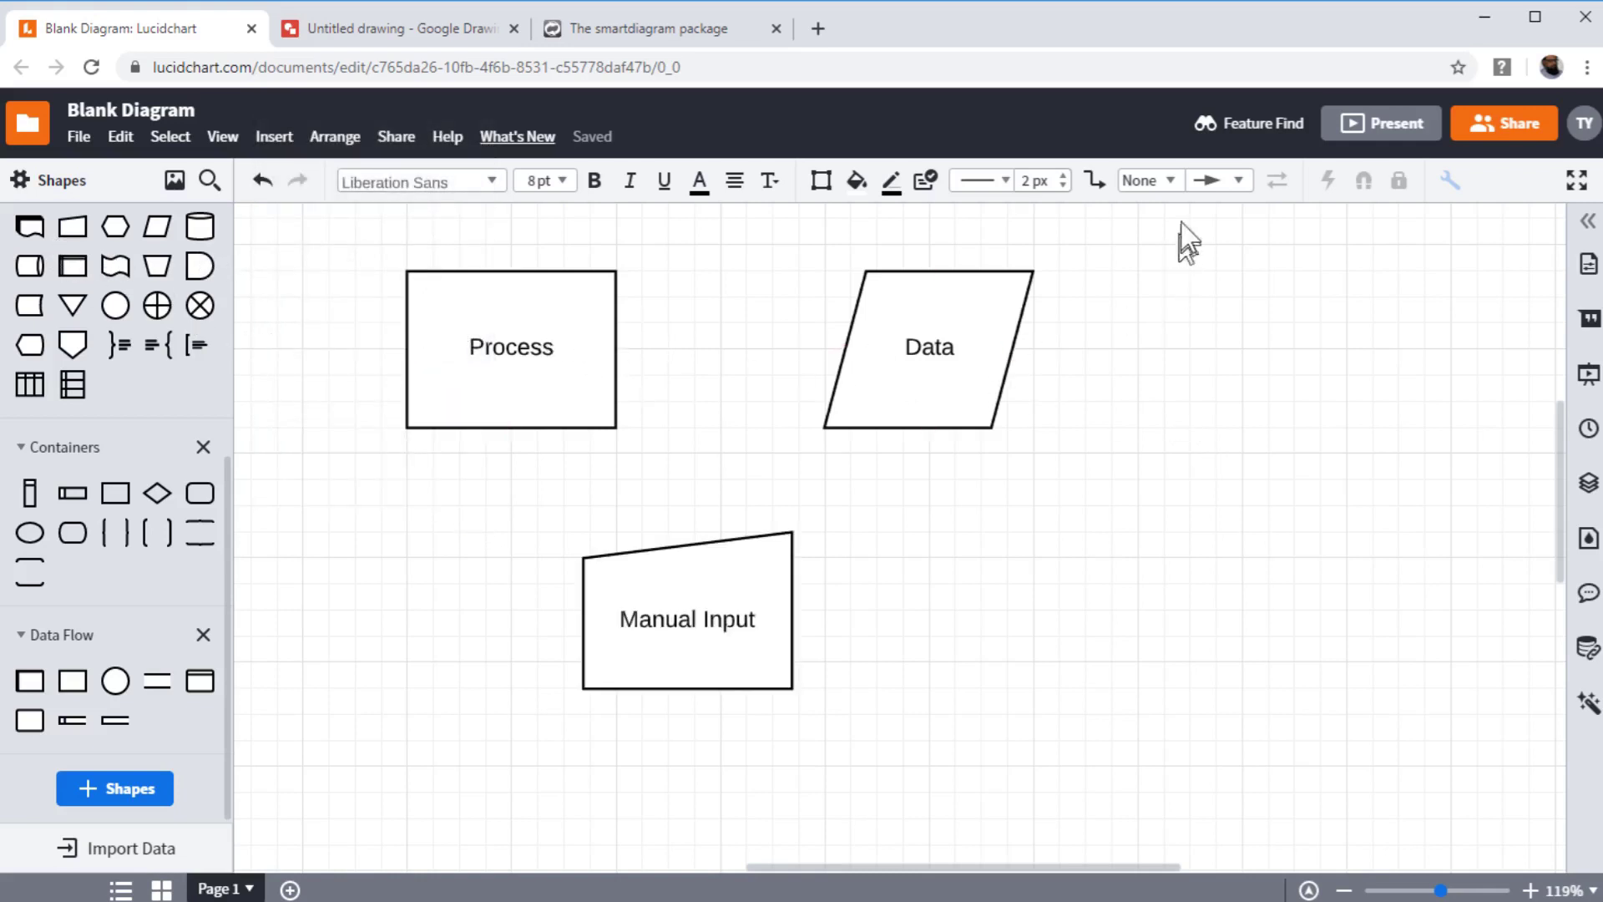
Step: Review the connector line types, the sharing options and the file commands available for the diagram
click(1094, 199)
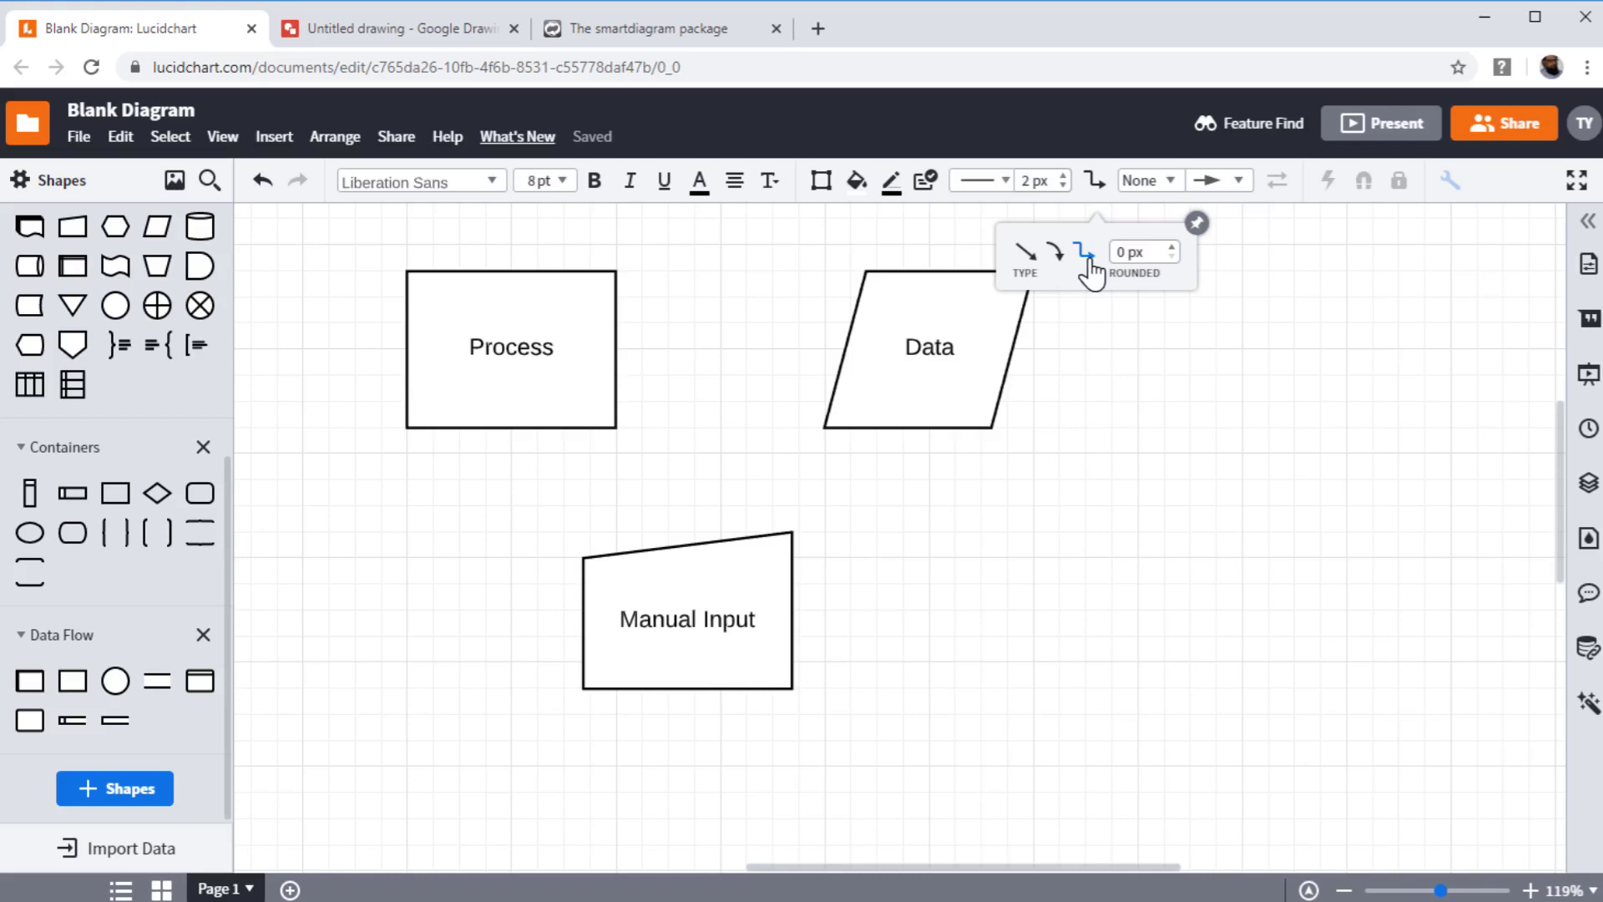
click(726, 538)
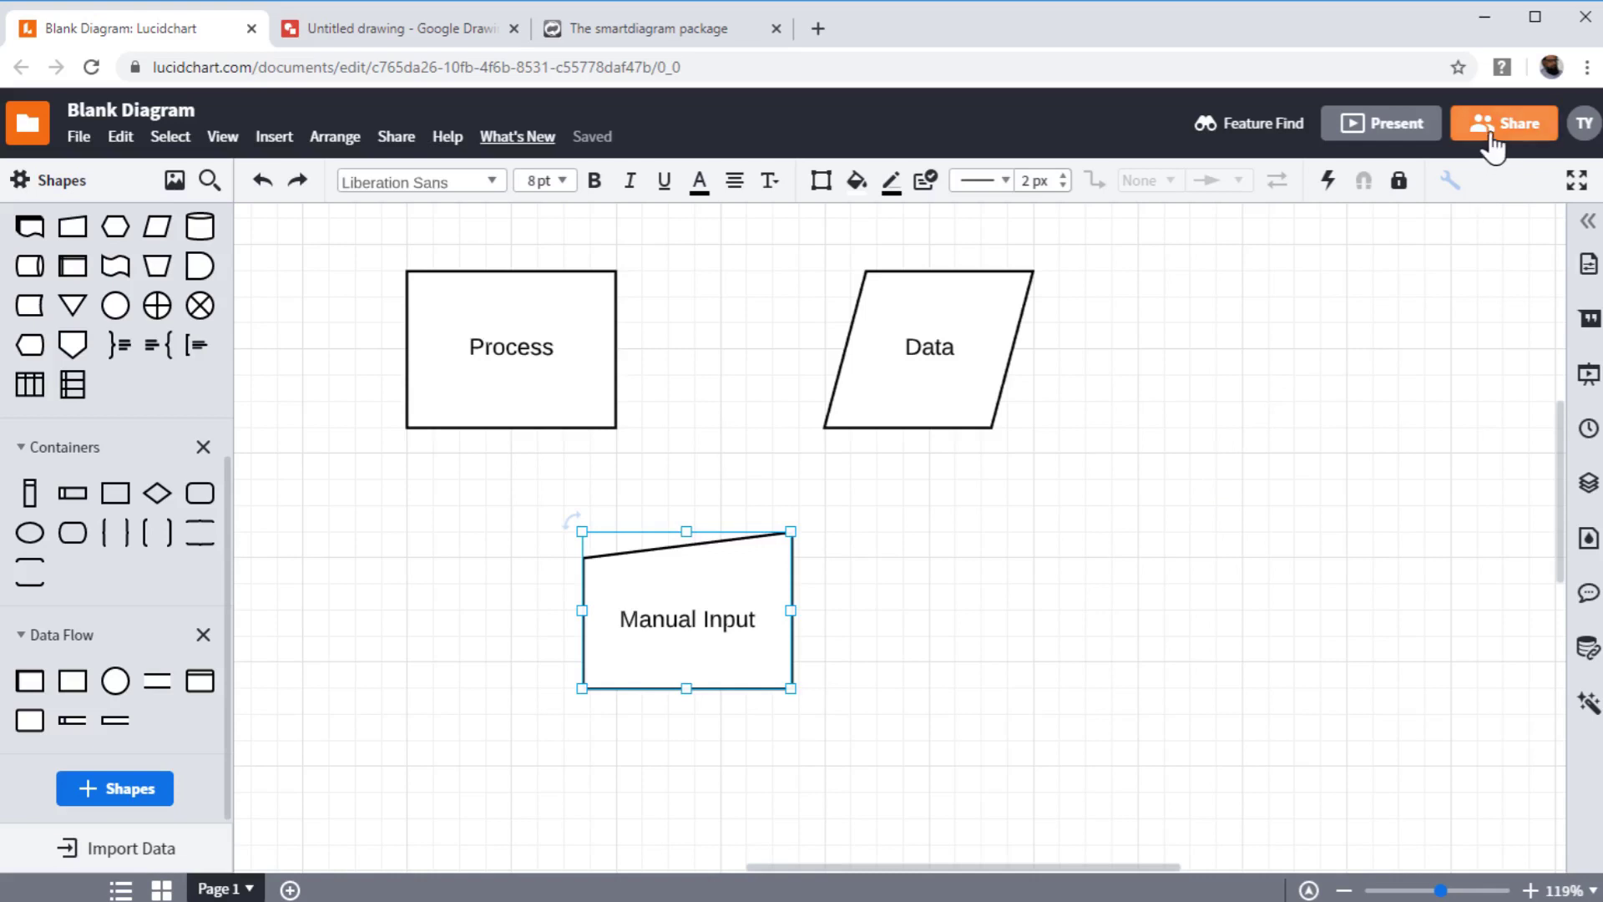
click(1492, 142)
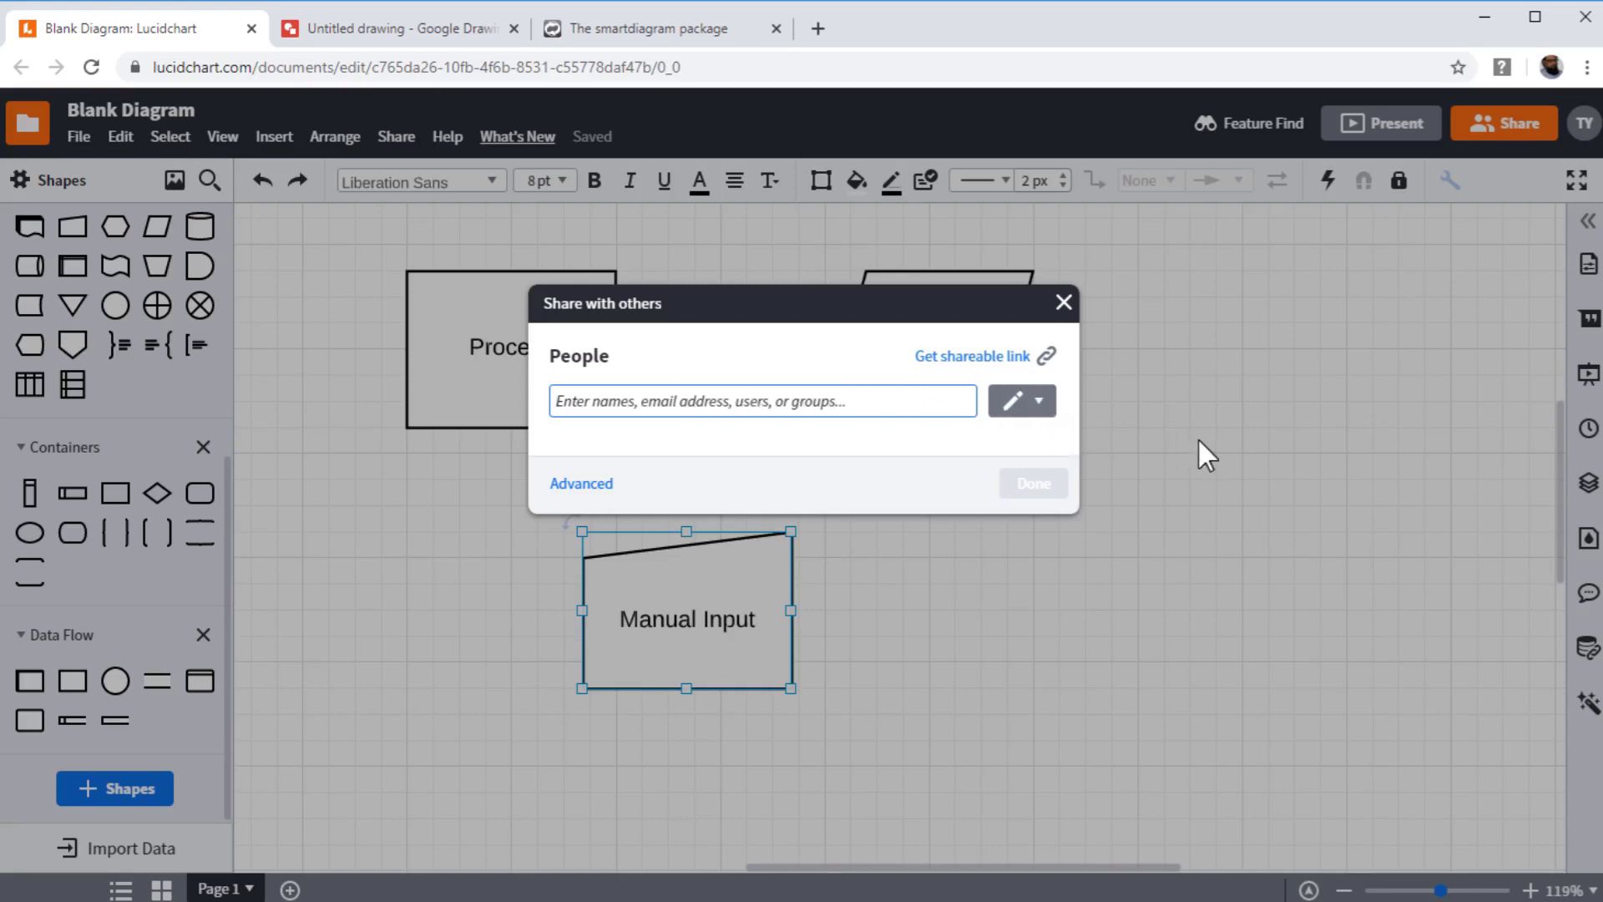
click(1062, 303)
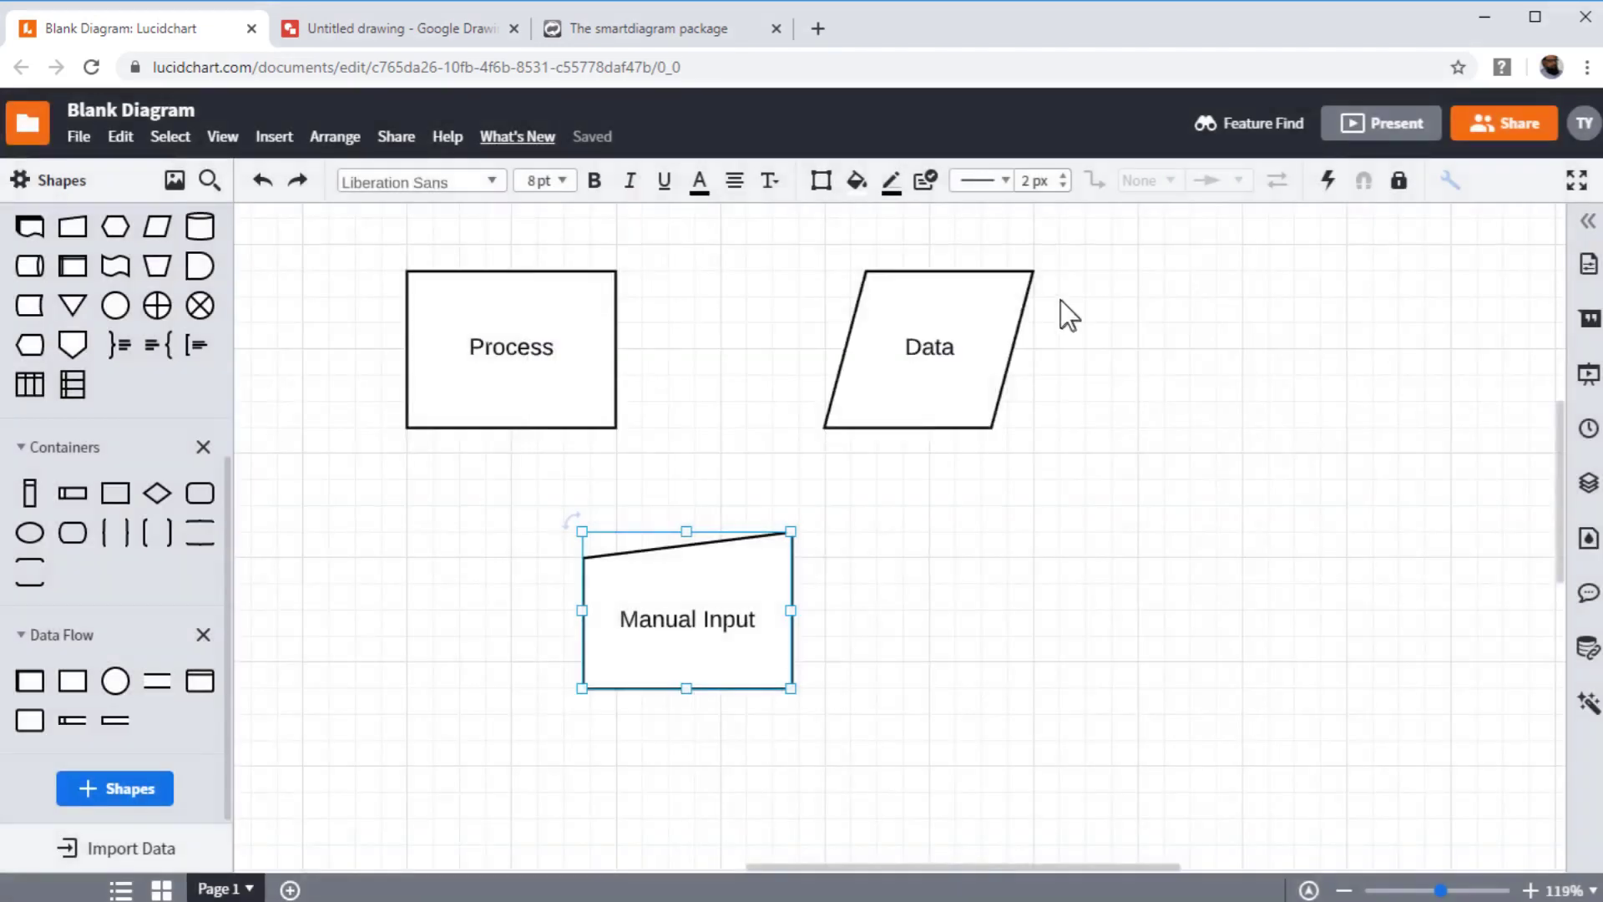
click(80, 140)
click(79, 140)
click(81, 142)
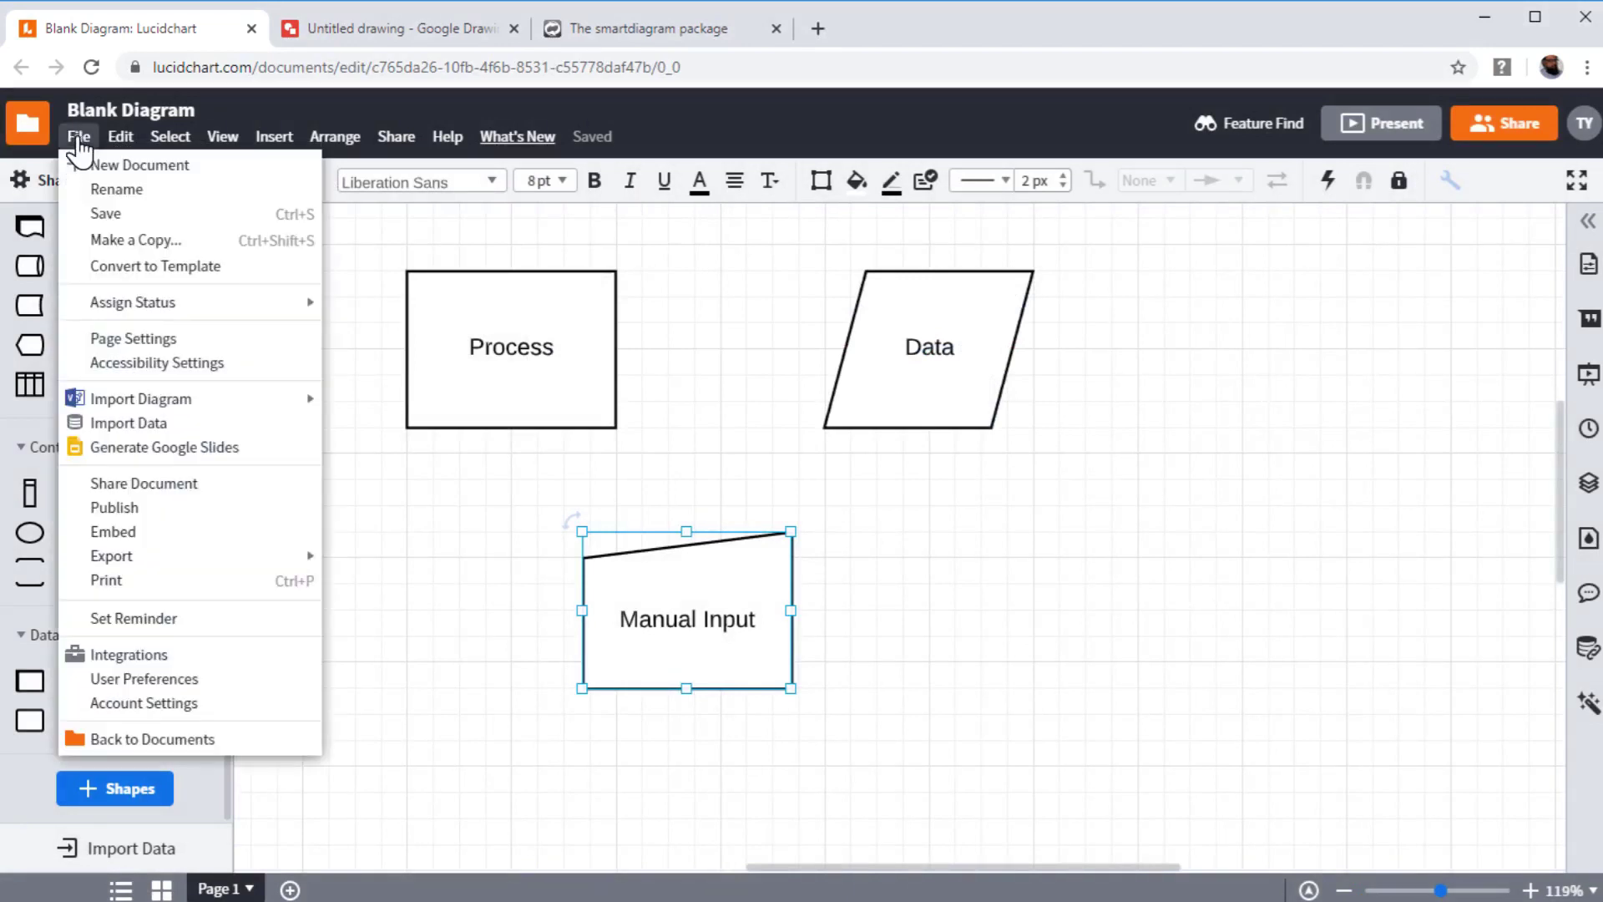
mouse_move(136, 556)
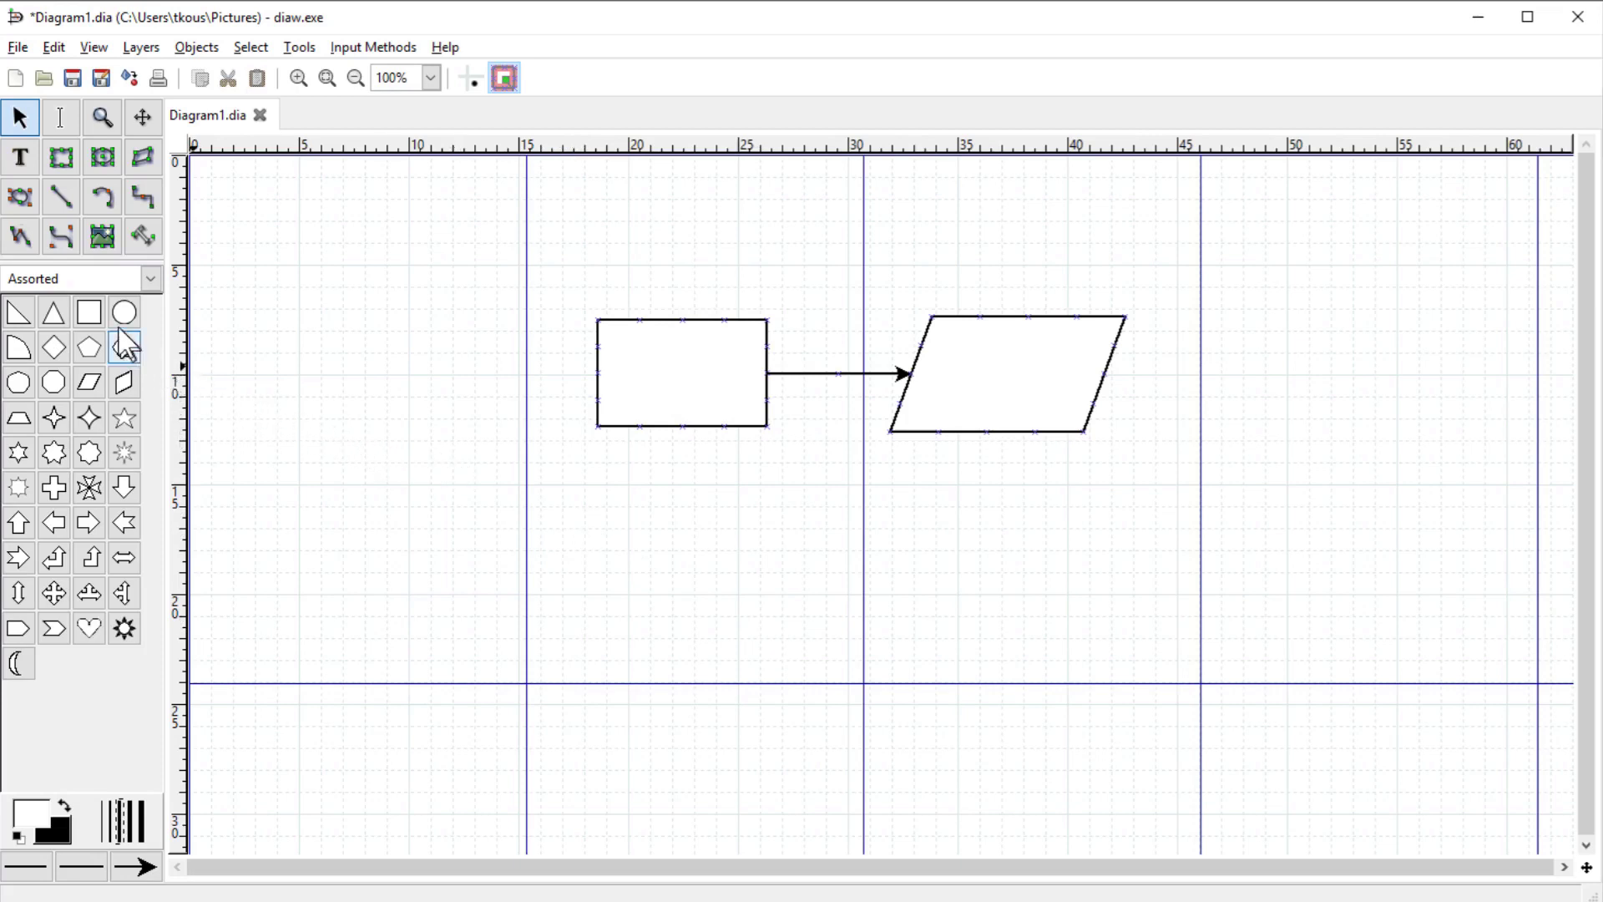
Step: Browse the Assorted, Flowchart and UML shape sheets in Dia
click(152, 282)
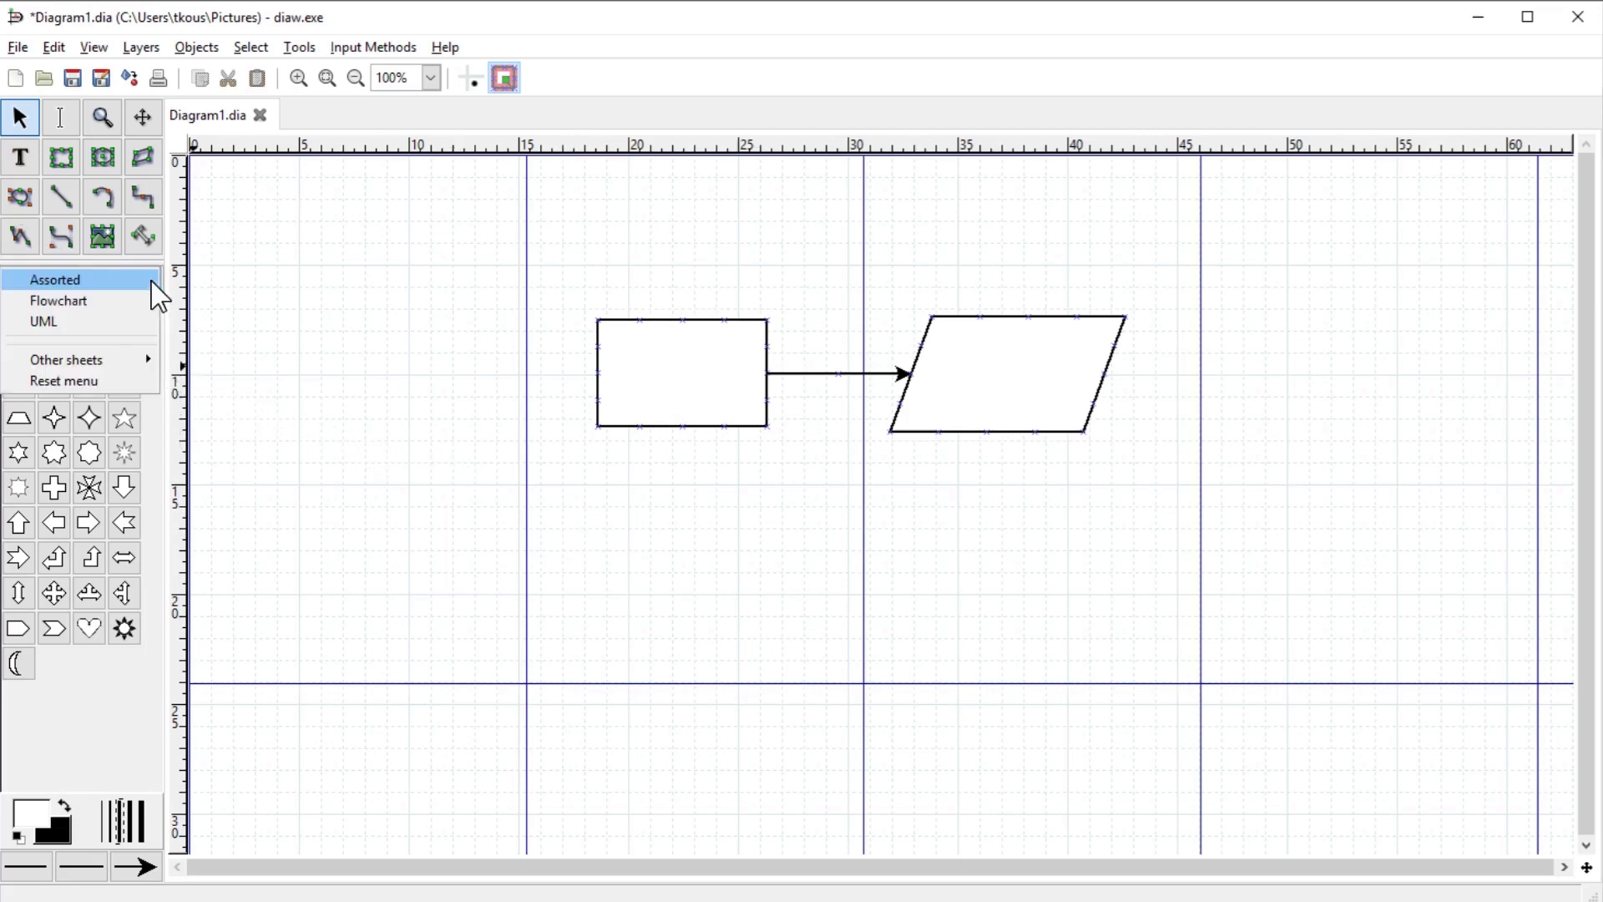
click(74, 280)
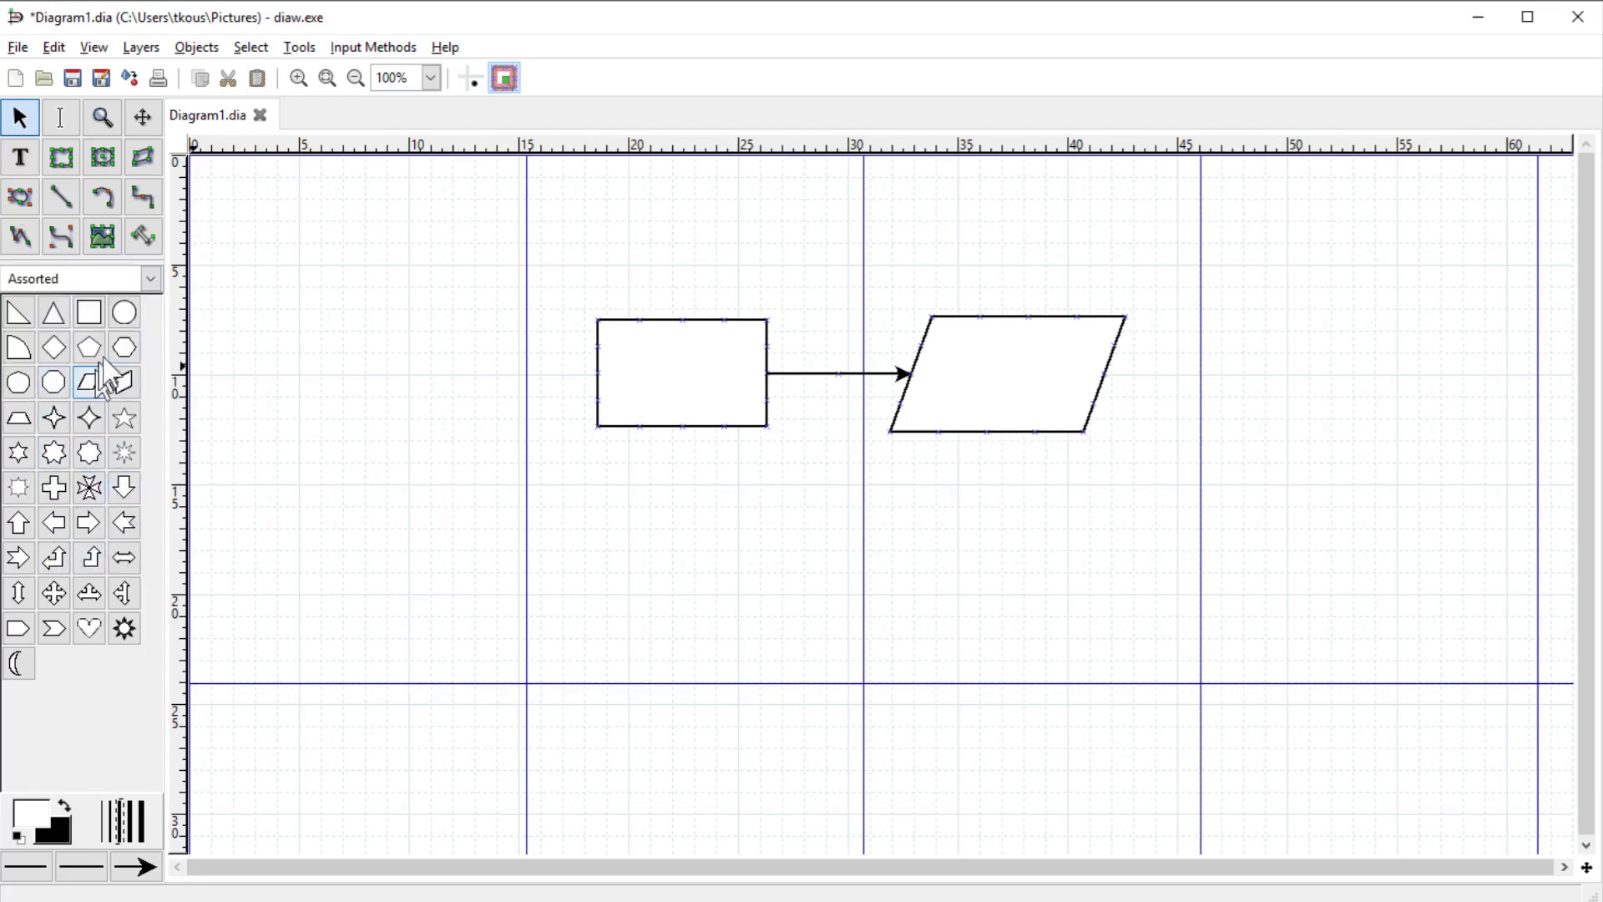
click(150, 280)
click(81, 303)
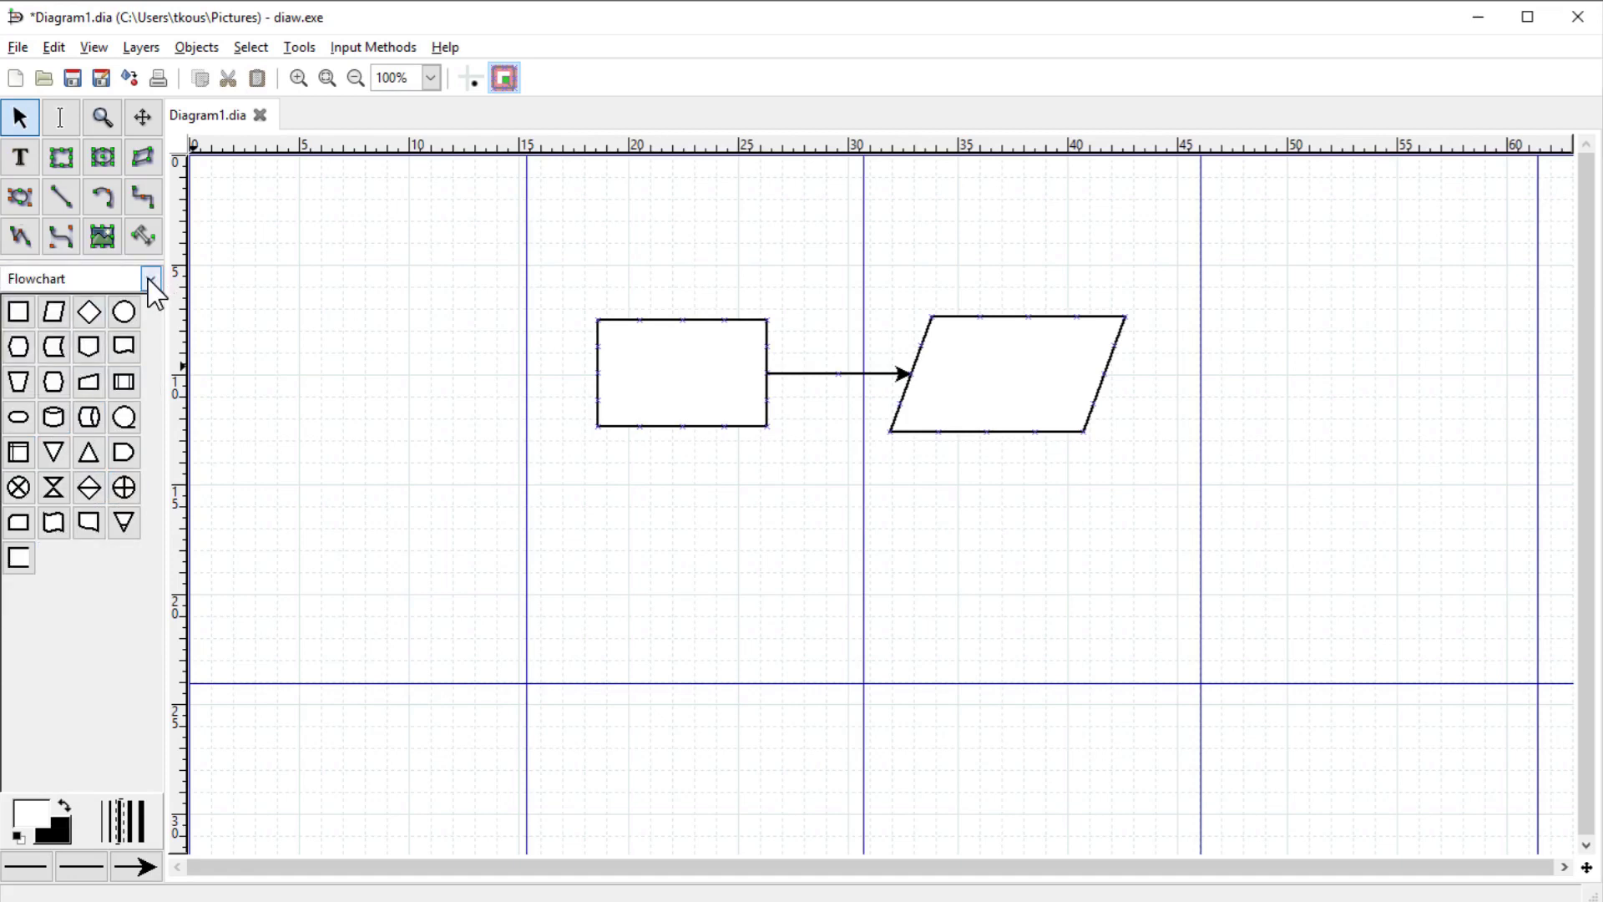
click(151, 278)
click(59, 301)
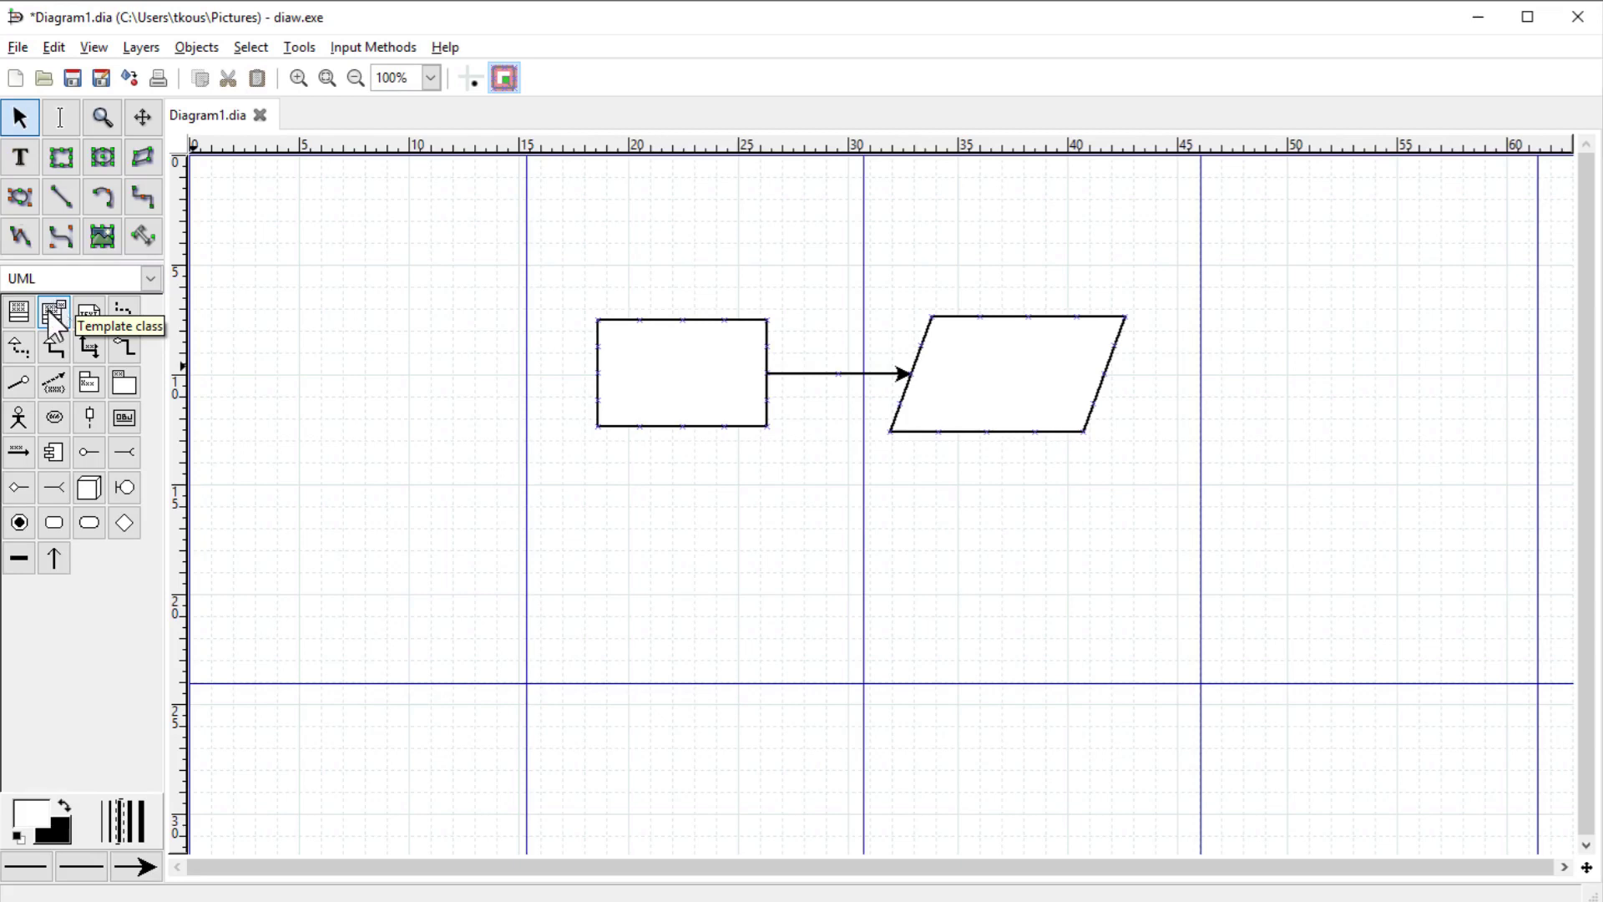
Step: Load the Electric shape sheet and the Logic shape sheet from the additional sheets
click(150, 278)
mouse_move(70, 326)
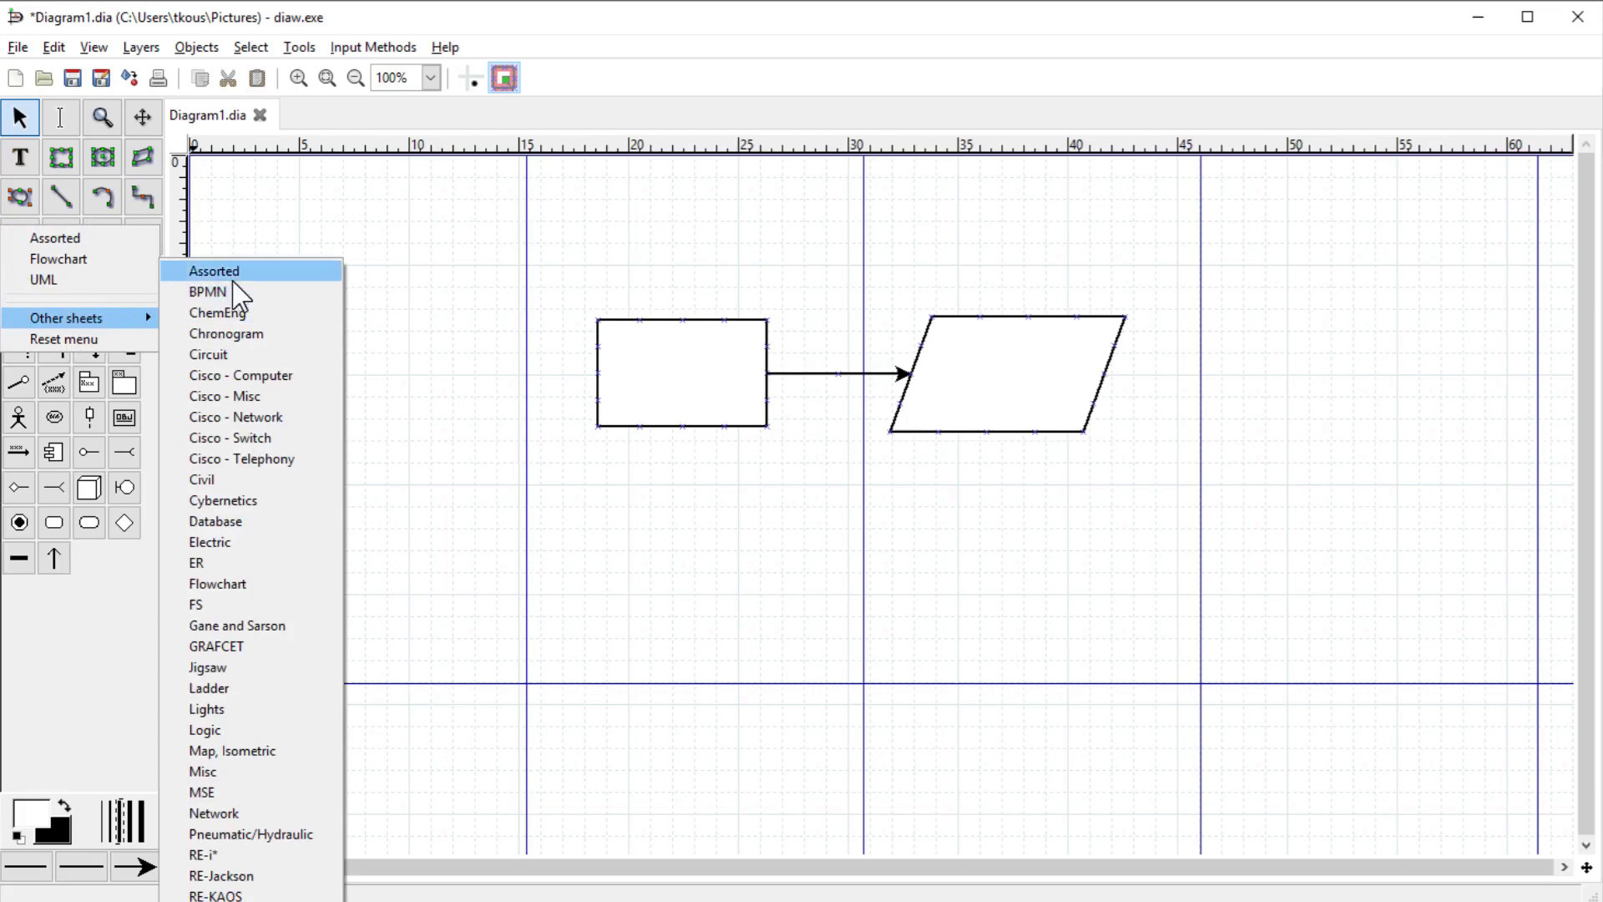
click(238, 543)
click(154, 278)
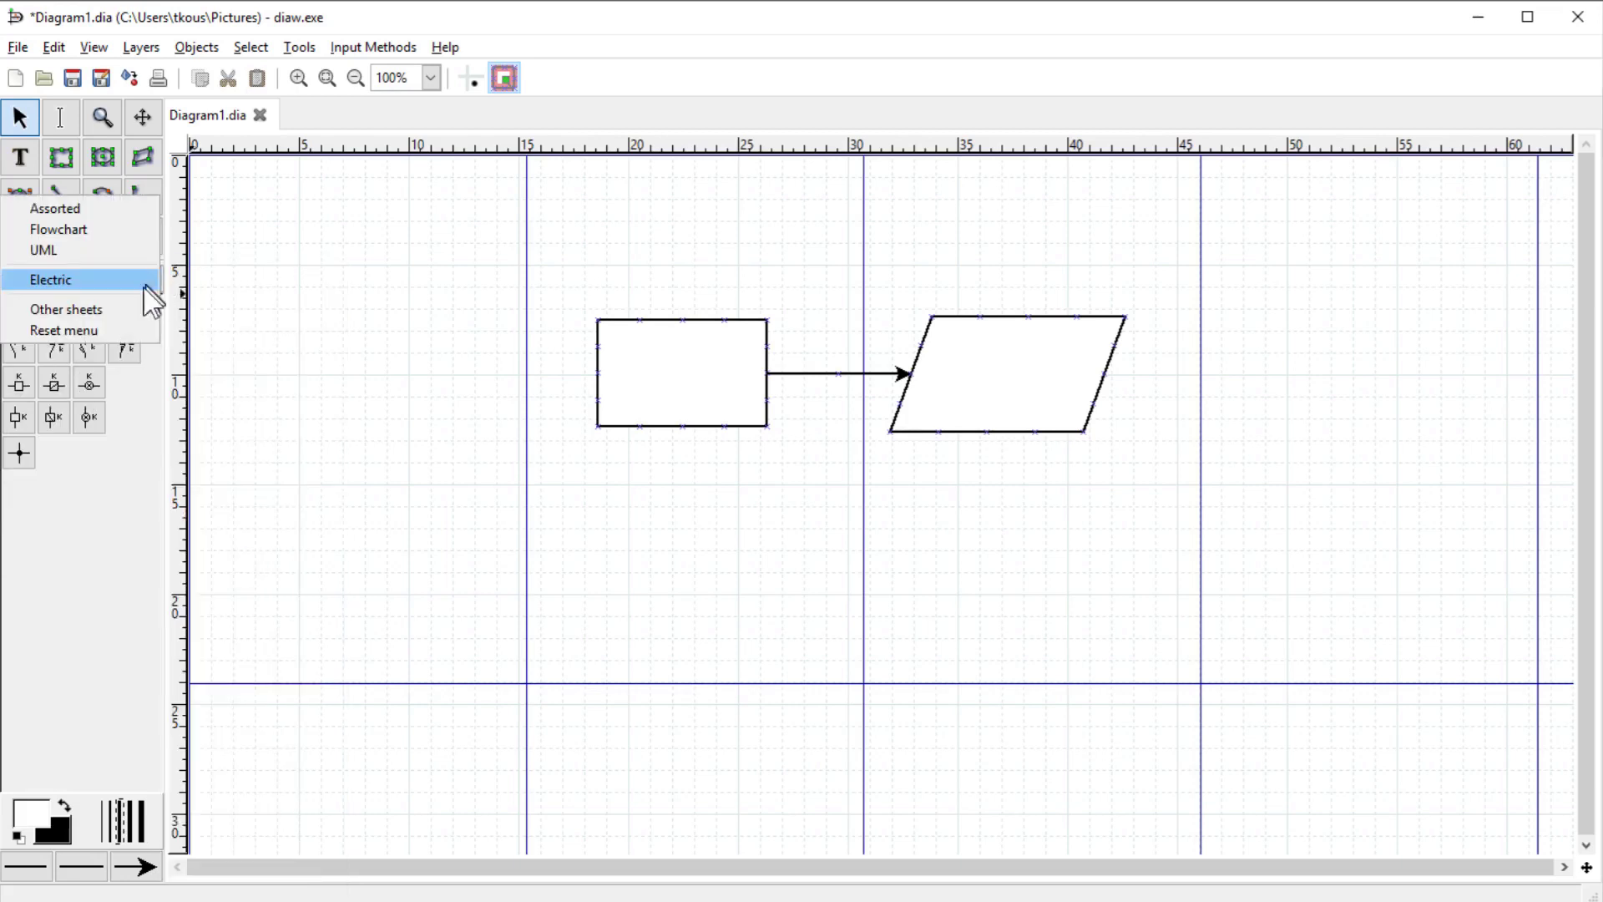
mouse_move(134, 313)
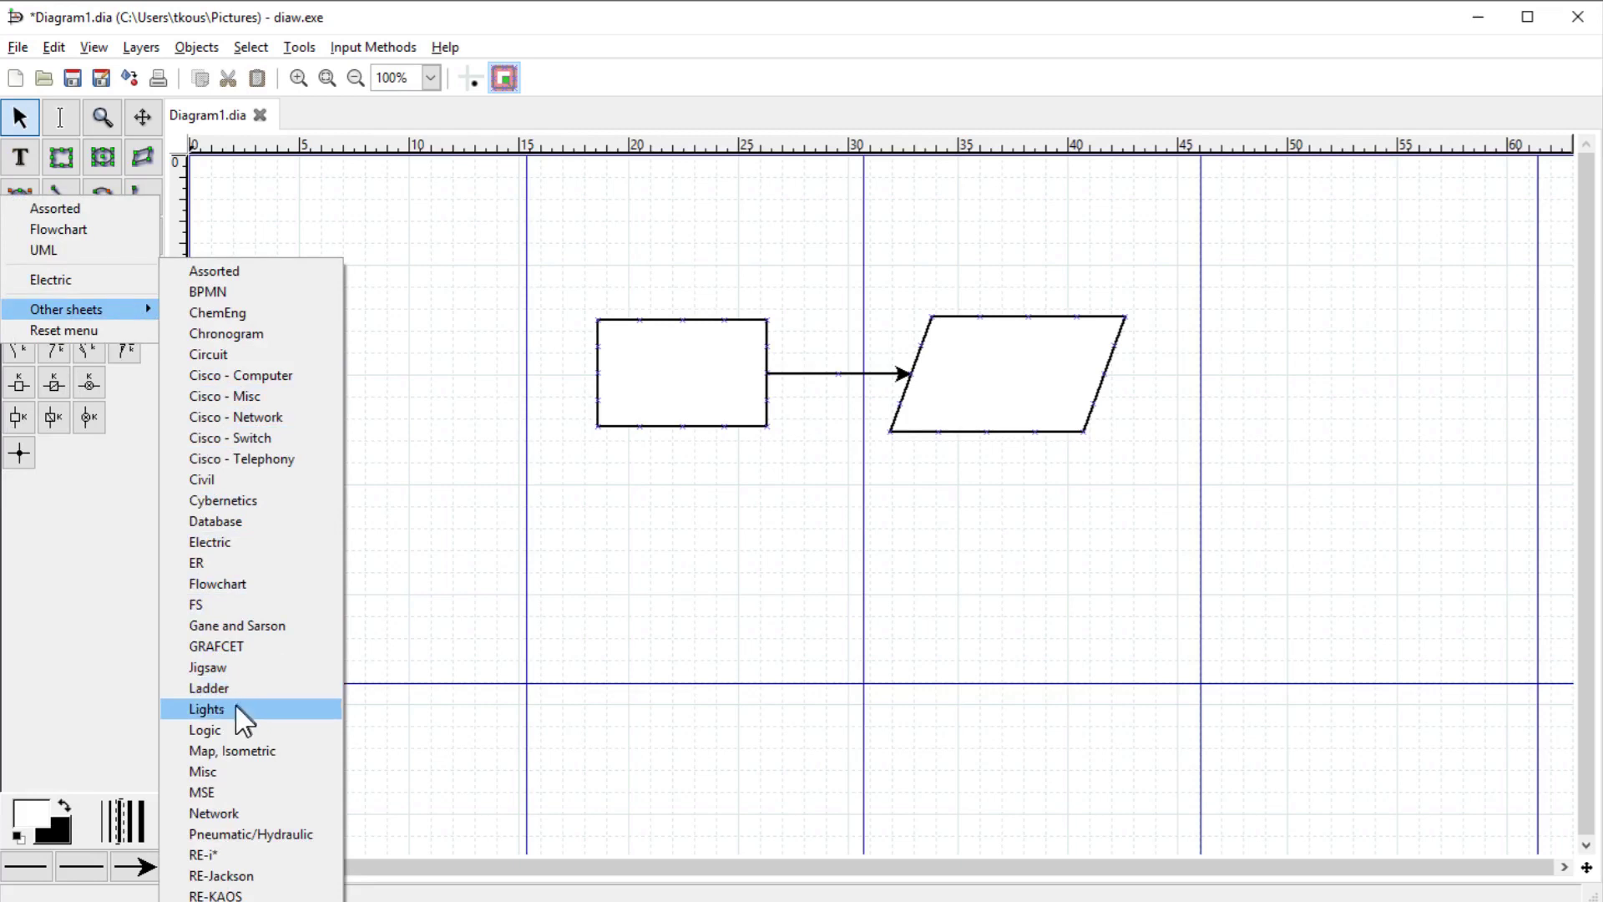
click(233, 731)
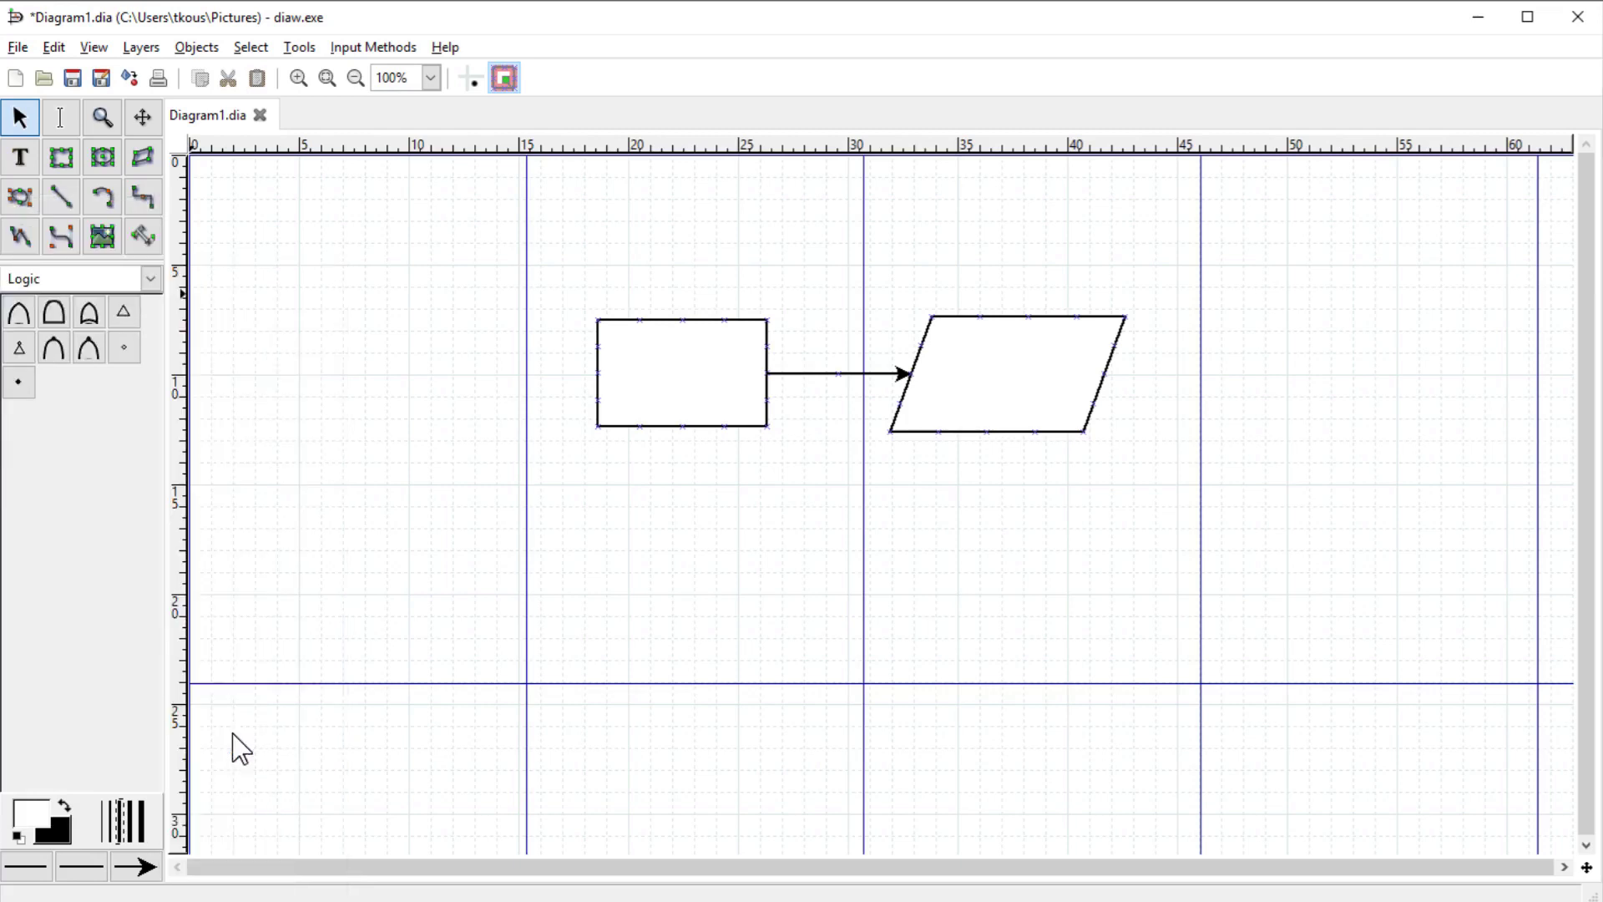
Step: Open the list of additional shape sheets
click(151, 283)
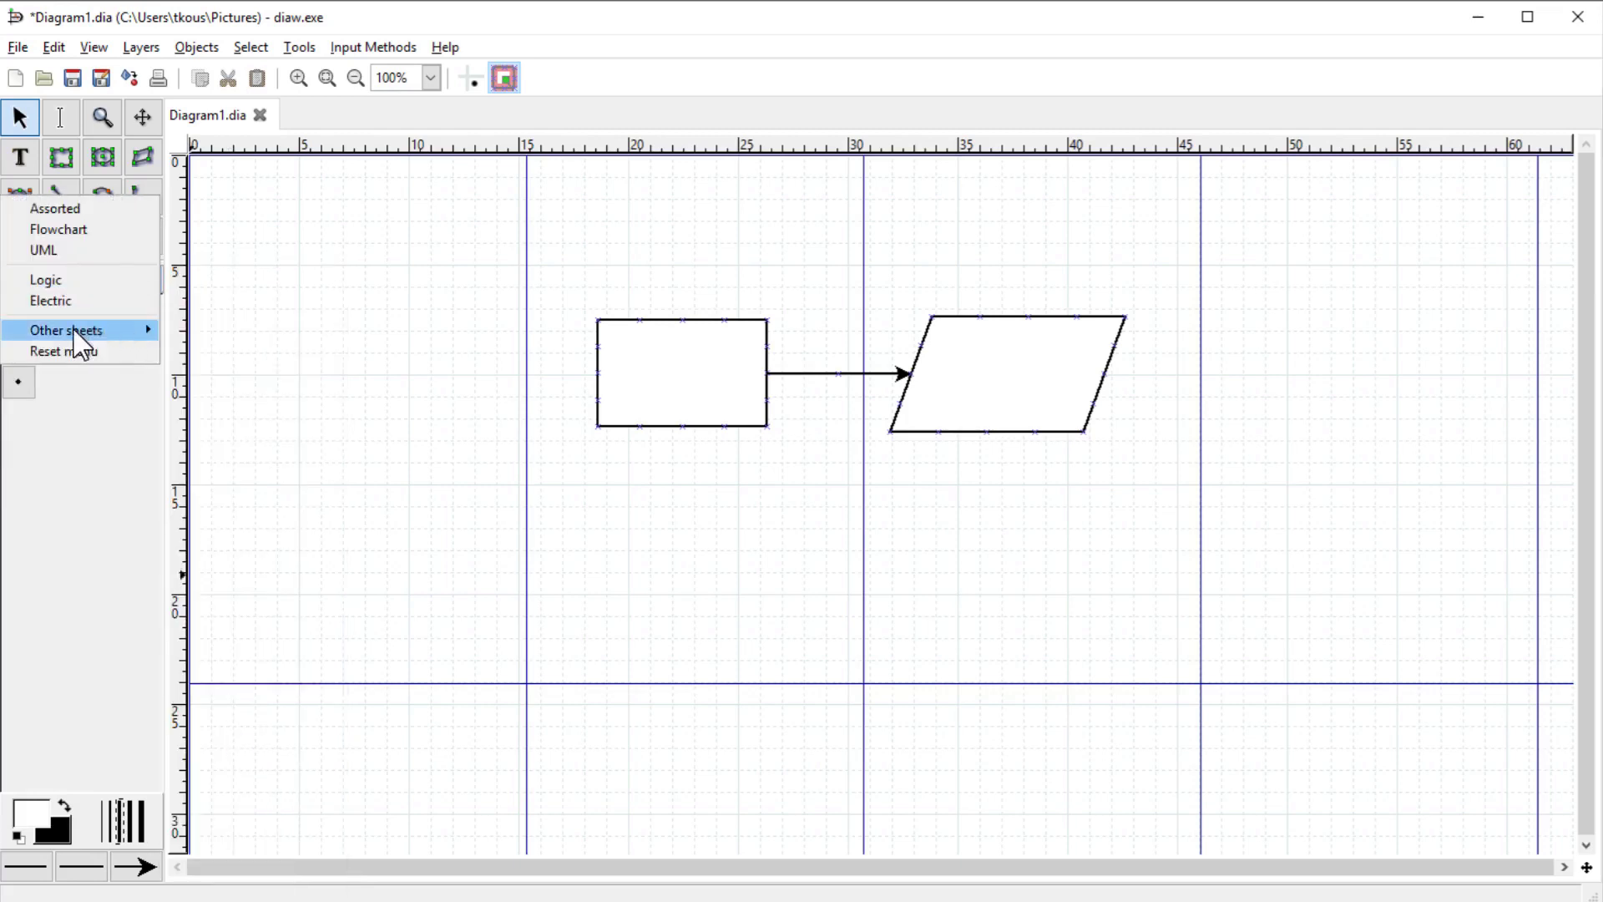
mouse_move(102, 332)
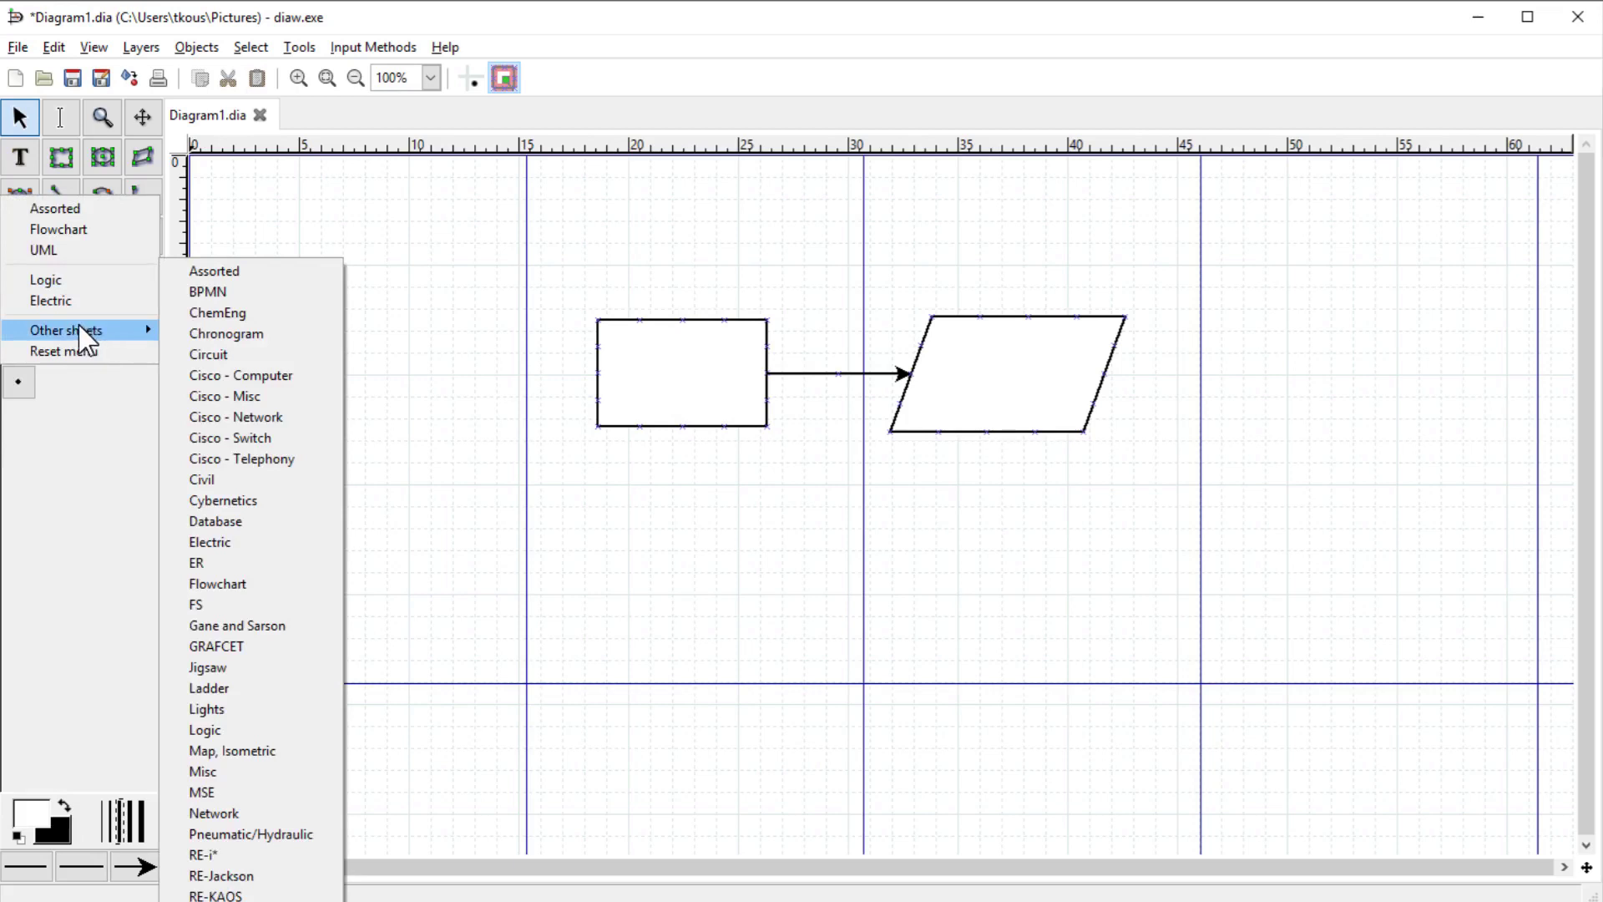